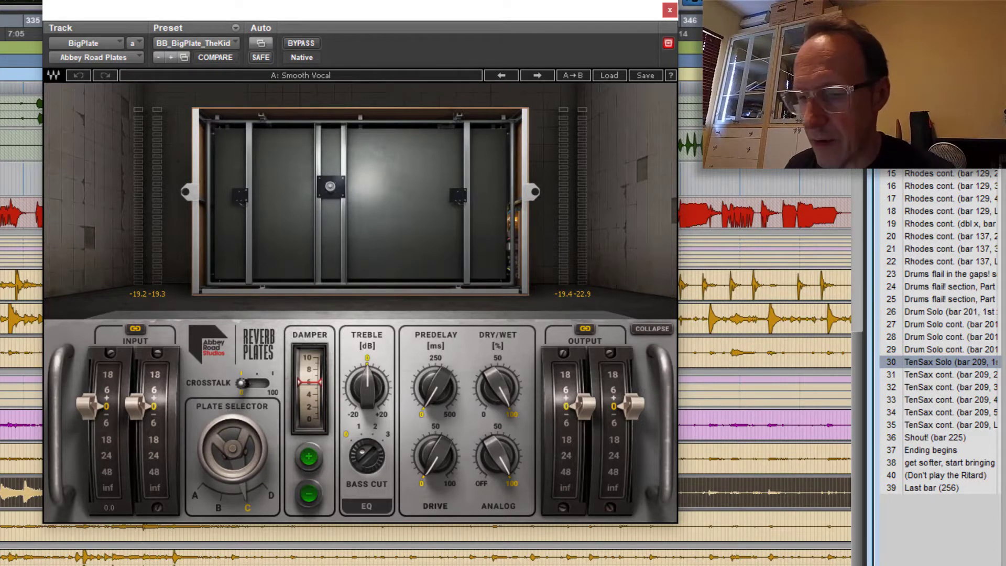
# Play back the tenor sax solo section to hear the snare through the BigPlate reverb, and close the snare's send window.
pyautogui.press('space')
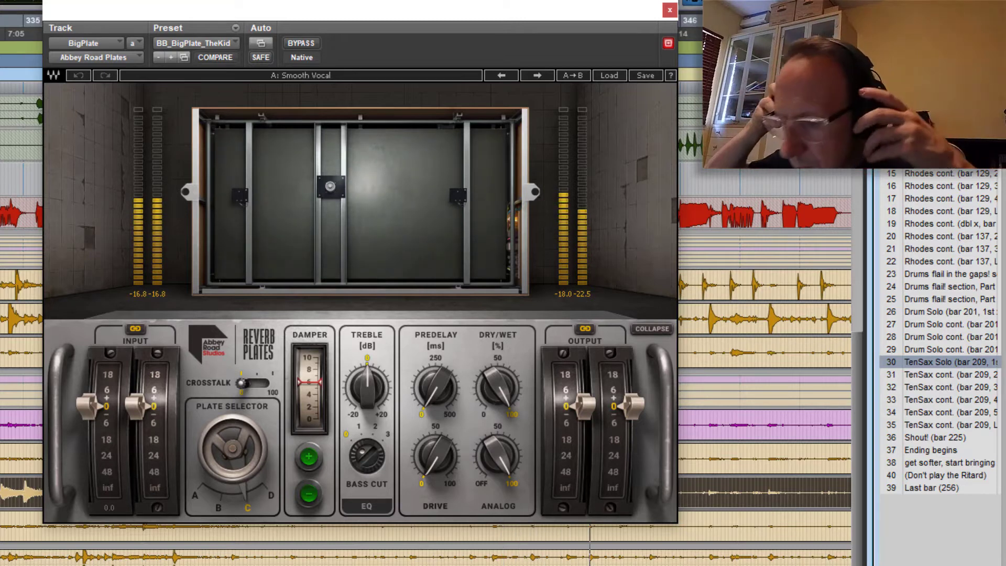
pyautogui.press('space')
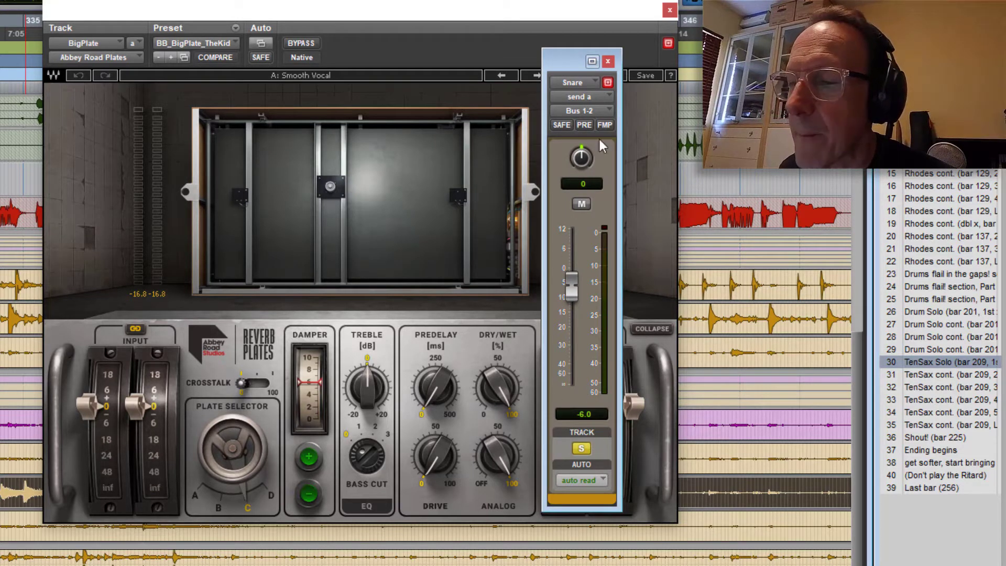
pyautogui.click(607, 61)
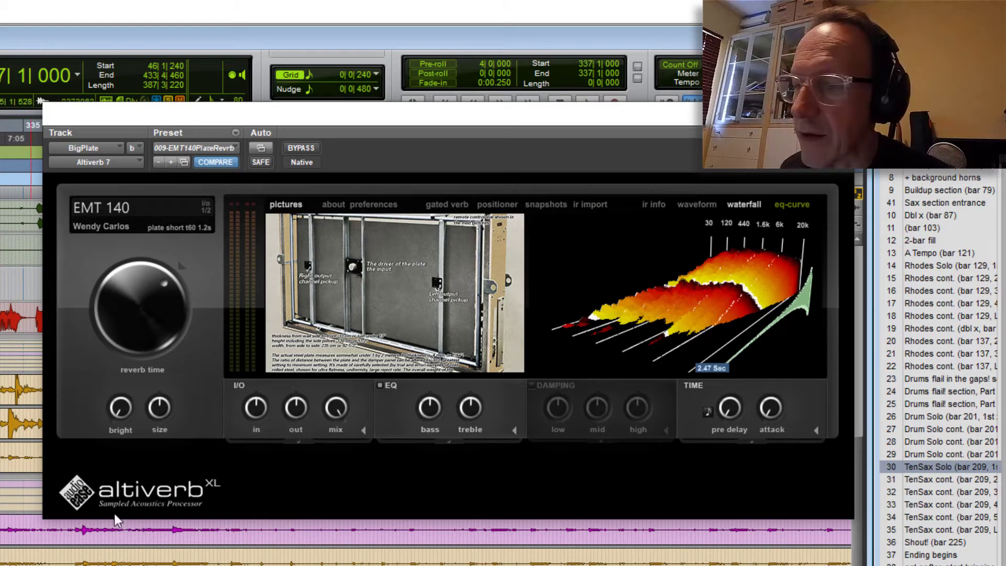
# Audition the same section with BigPlate's Altiverb EMT 140 reverb, comparing it with the plug-in bypassed.
pyautogui.press('space')
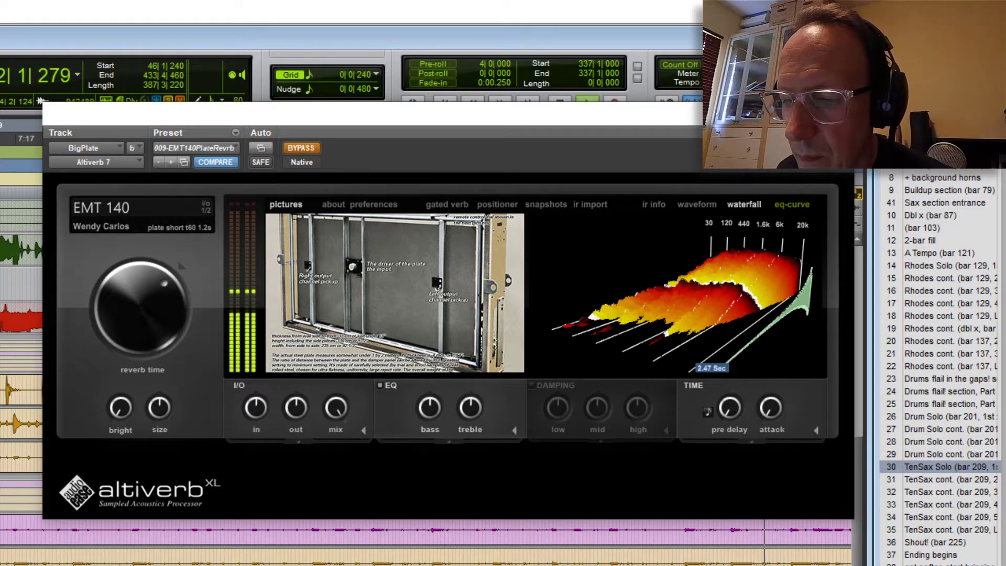
pyautogui.press('space')
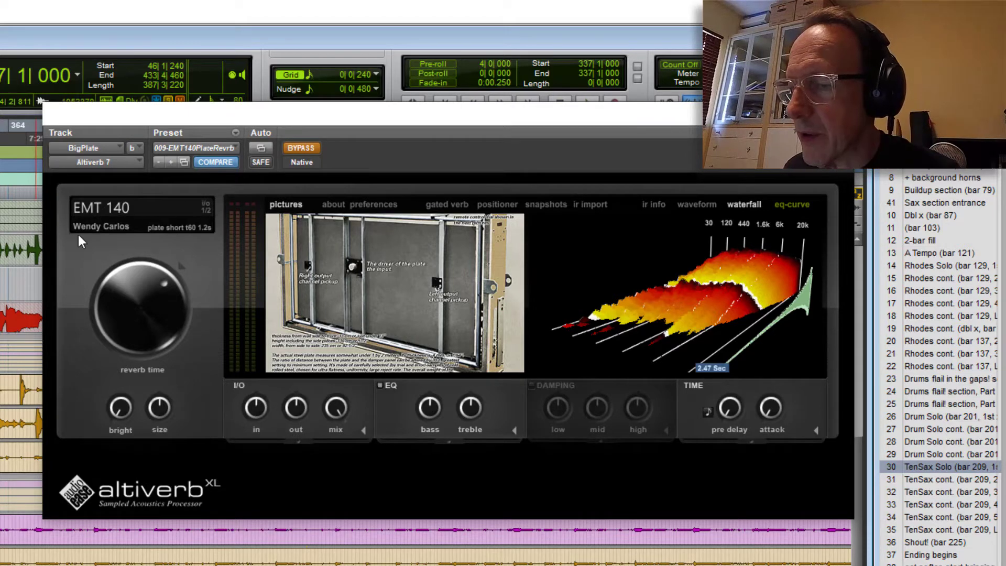
pyautogui.moveTo(496, 278)
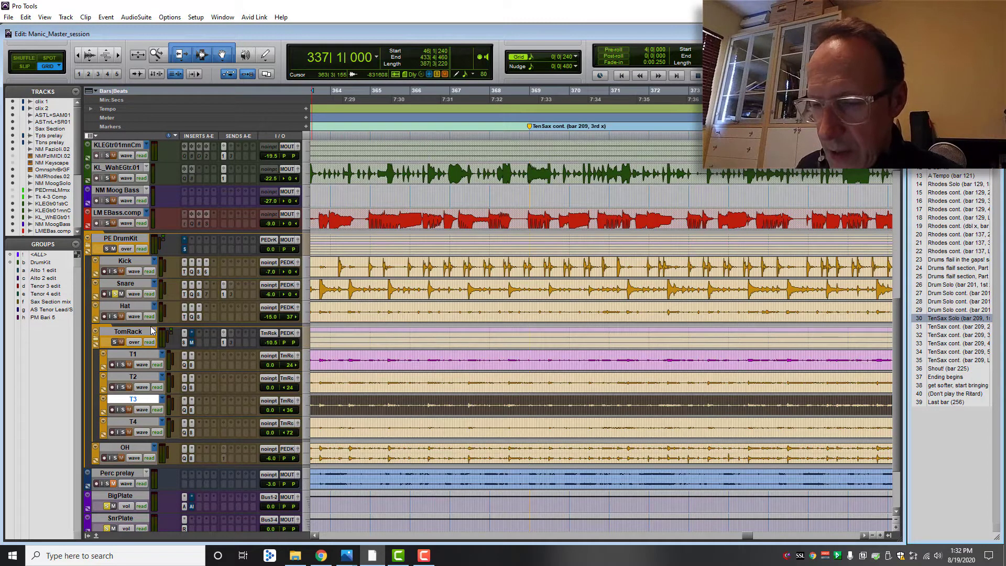
# Lower the Snare track's volume to -18.0 dB, play the section to check it, and close the fader window.
pyautogui.click(272, 296)
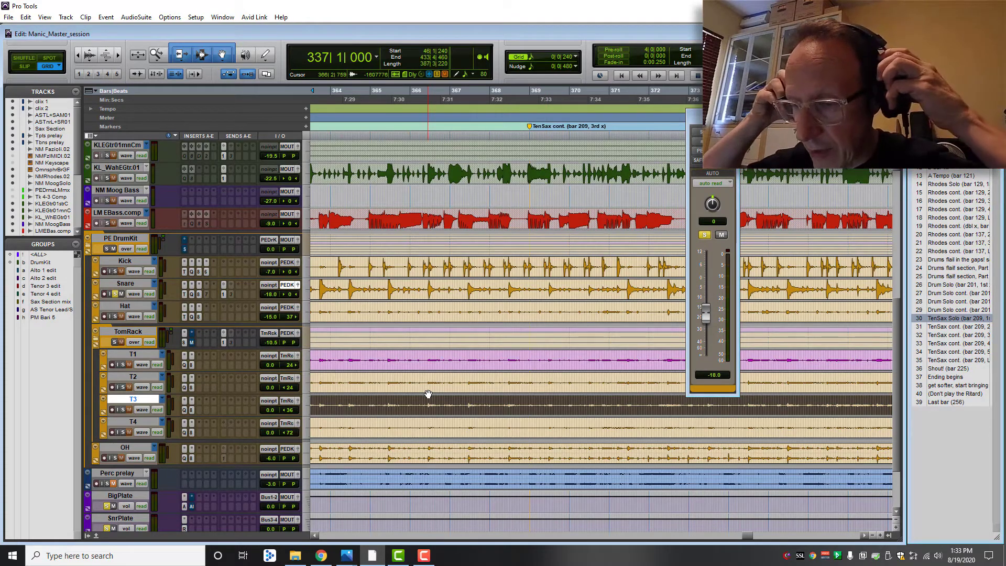
pyautogui.press('space')
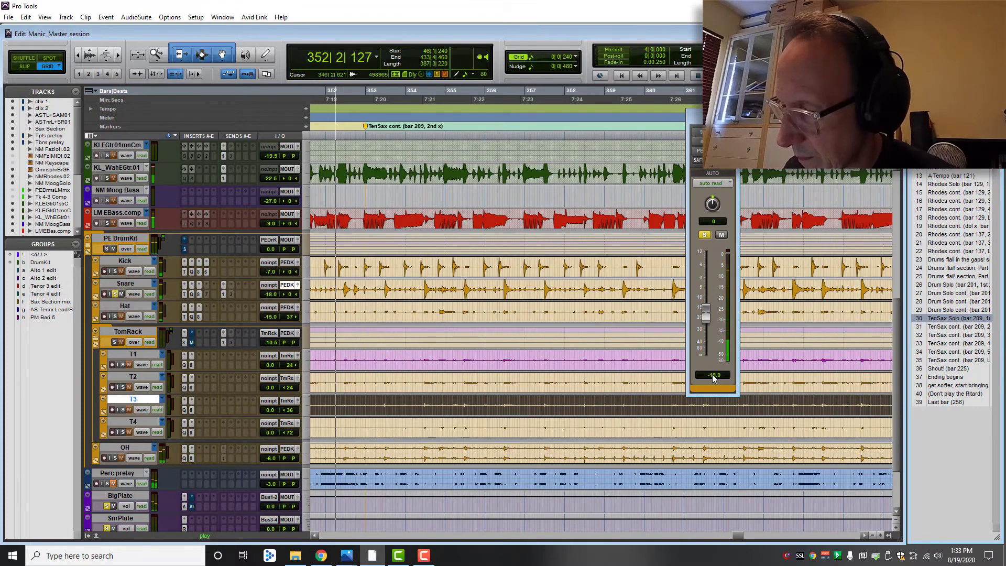
pyautogui.press('space')
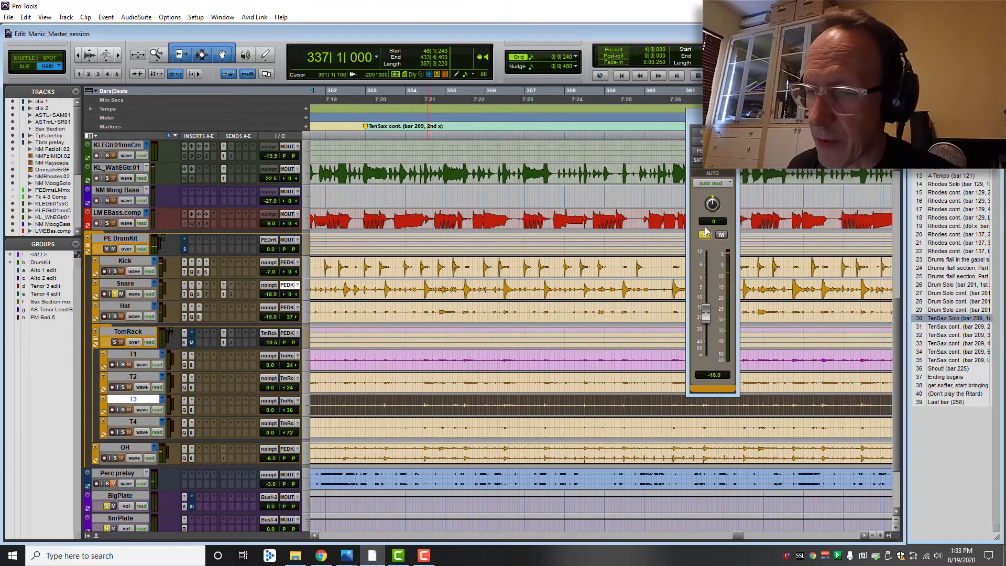
pyautogui.click(733, 108)
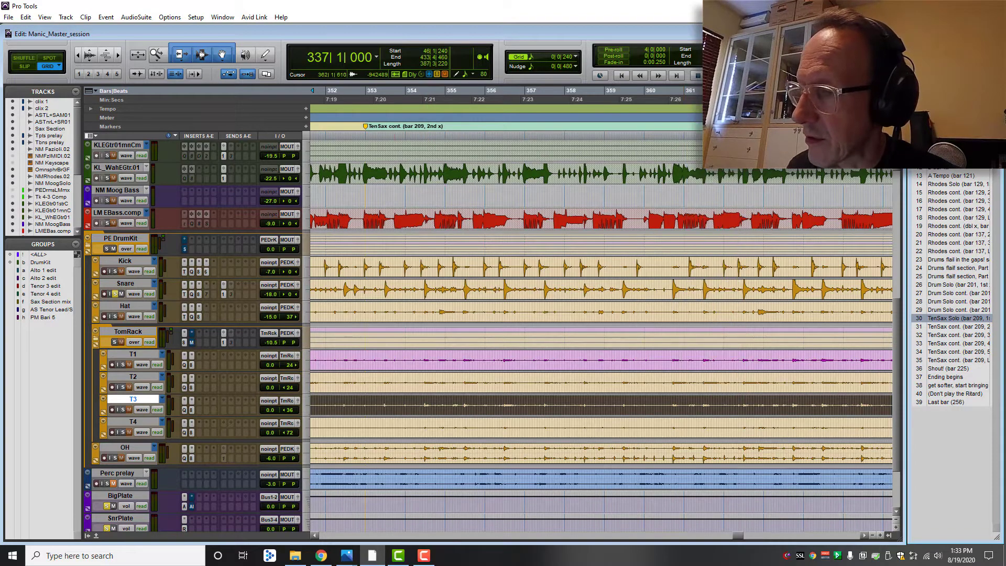
# Switch the solo from the Snare track to the whole PE DrumKit folder and play the section.
pyautogui.click(116, 294)
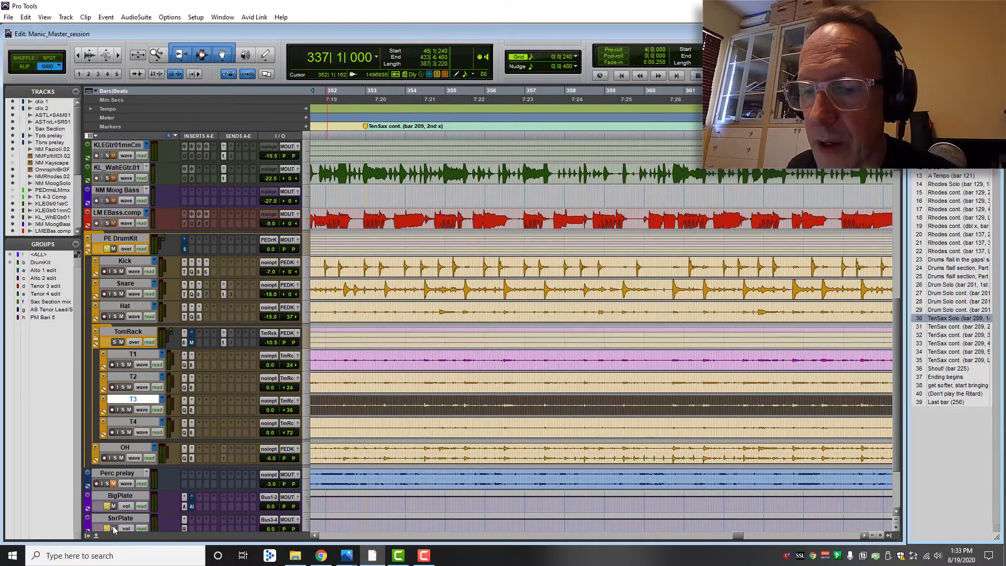
pyautogui.press('space')
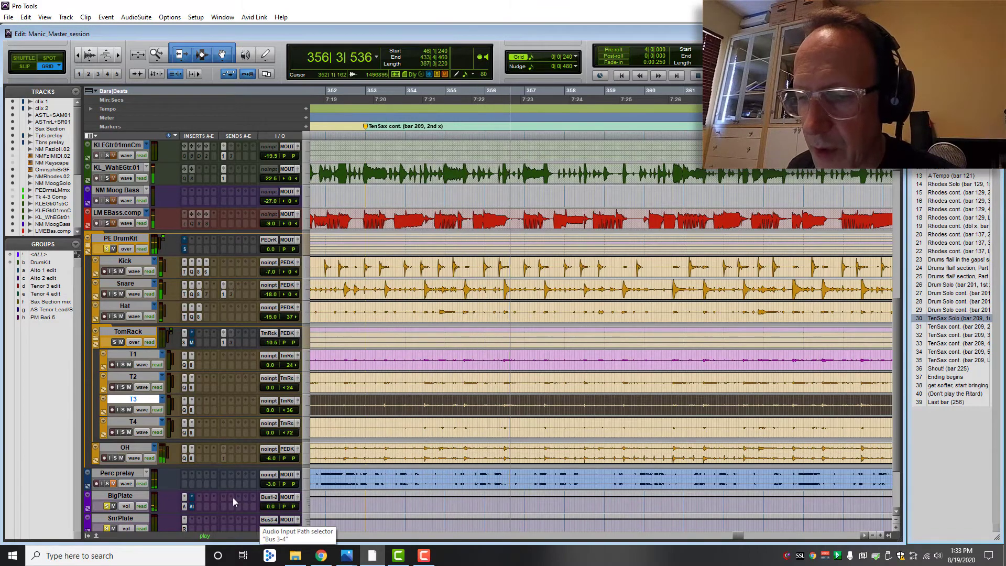
pyautogui.press('space')
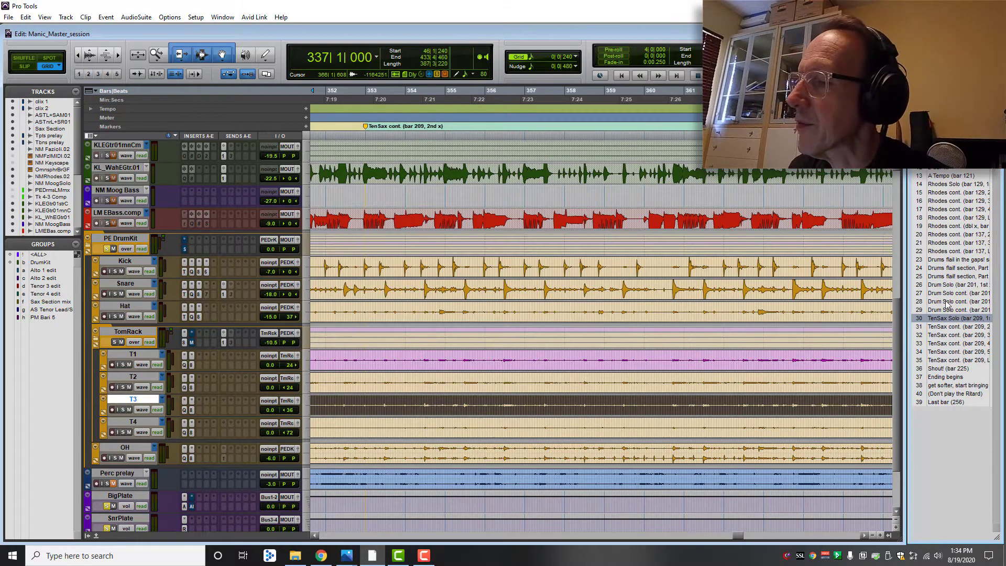
# Jump to the Drum Solo marker (bar 201, 1st x) and audition it with TomRack soloed and with PE DrumKit soloed.
pyautogui.click(950, 284)
pyautogui.press('space')
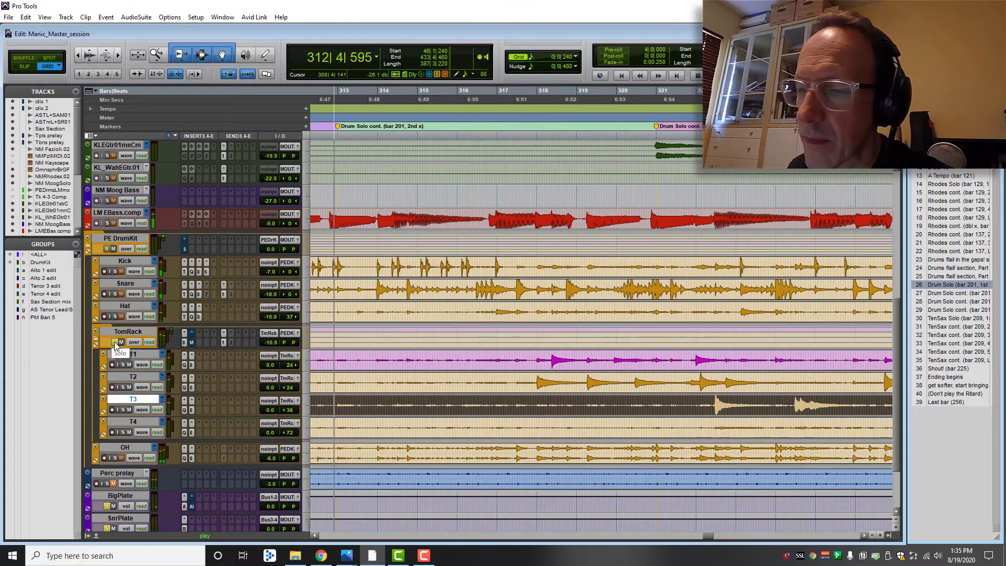
pyautogui.press('space')
pyautogui.press('space')
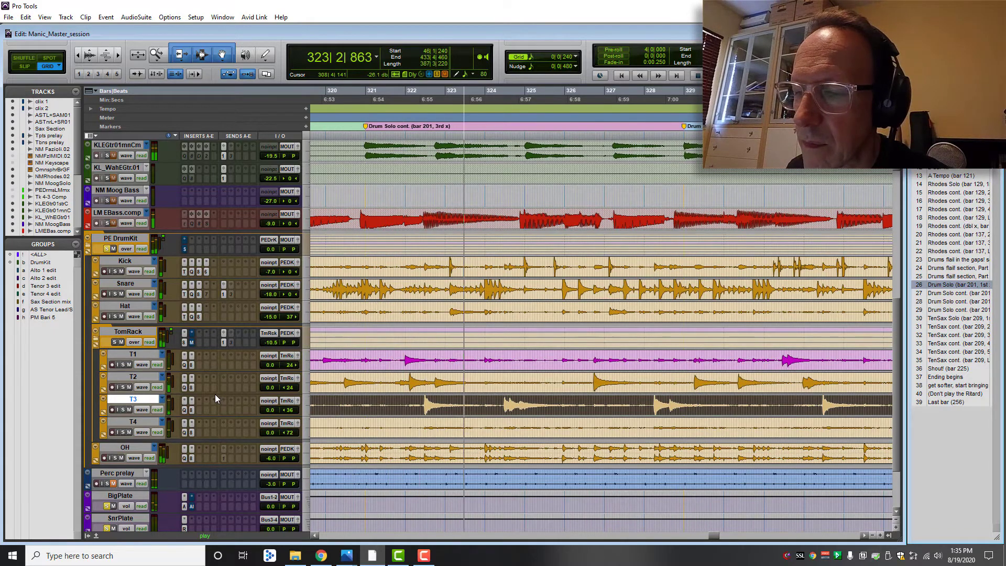
pyautogui.press('space')
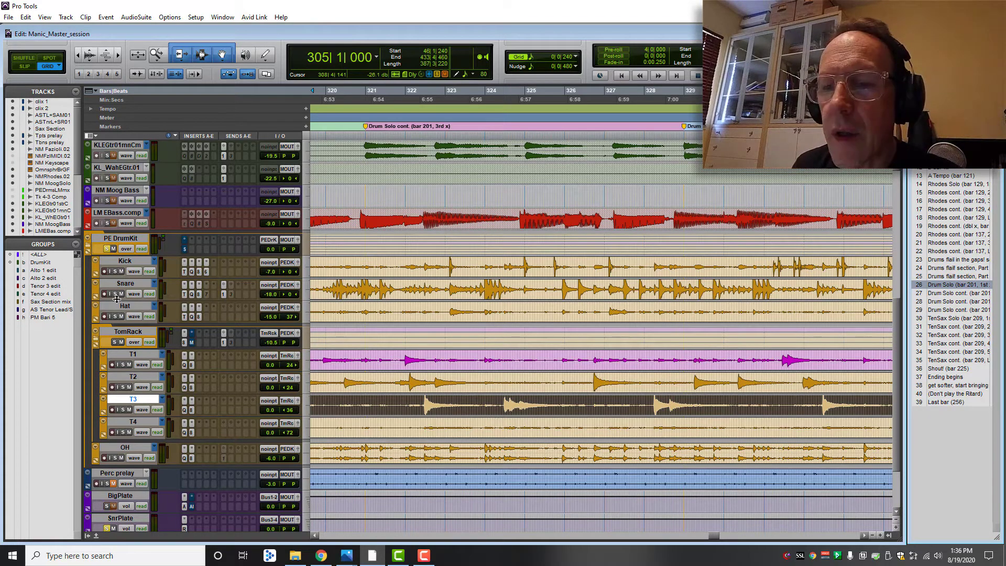
# Solo the Snare without the BigPlate return and play from the TenSax Solo marker (bar 209, 1st x) to hear SnrPlate.
pyautogui.click(115, 295)
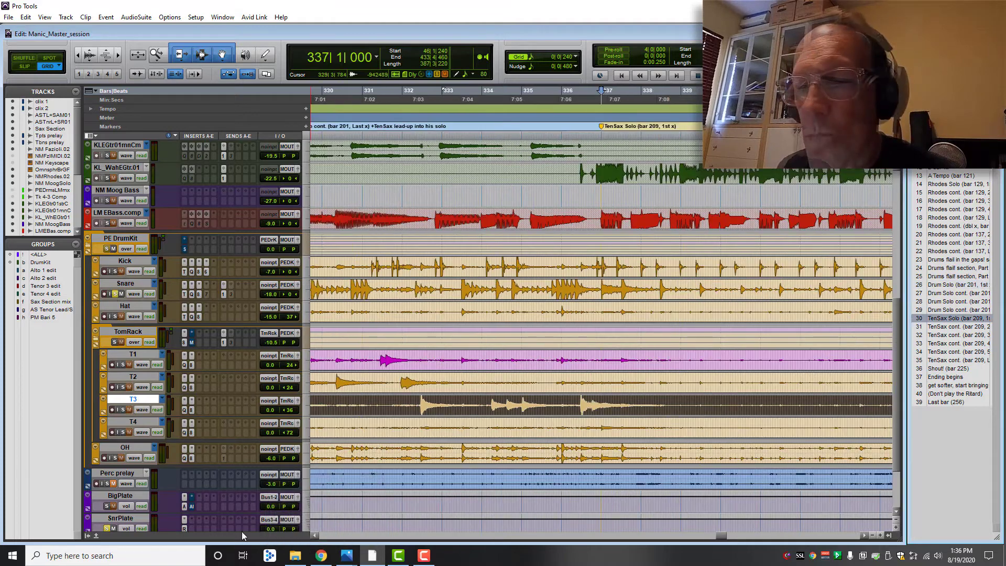
pyautogui.press('space')
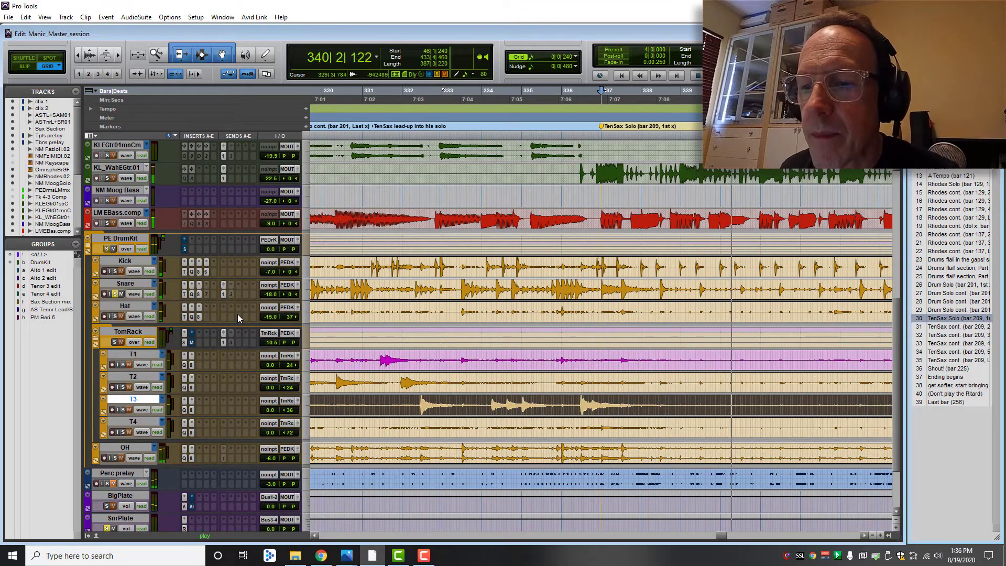
pyautogui.press('space')
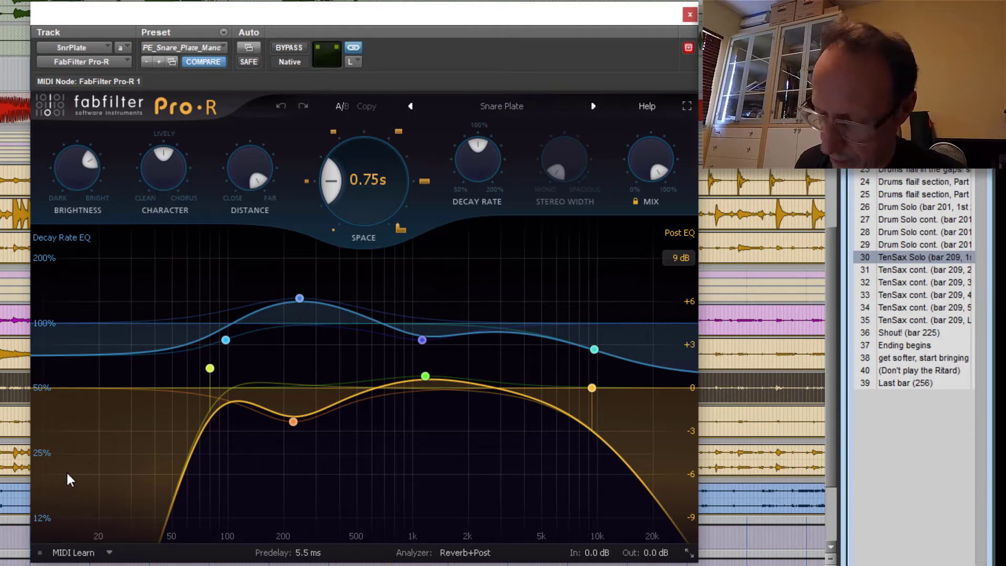
# Set the Space value of the SnrPlate track's Pro-R reverb to 405.4 ms.
pyautogui.moveTo(366, 185)
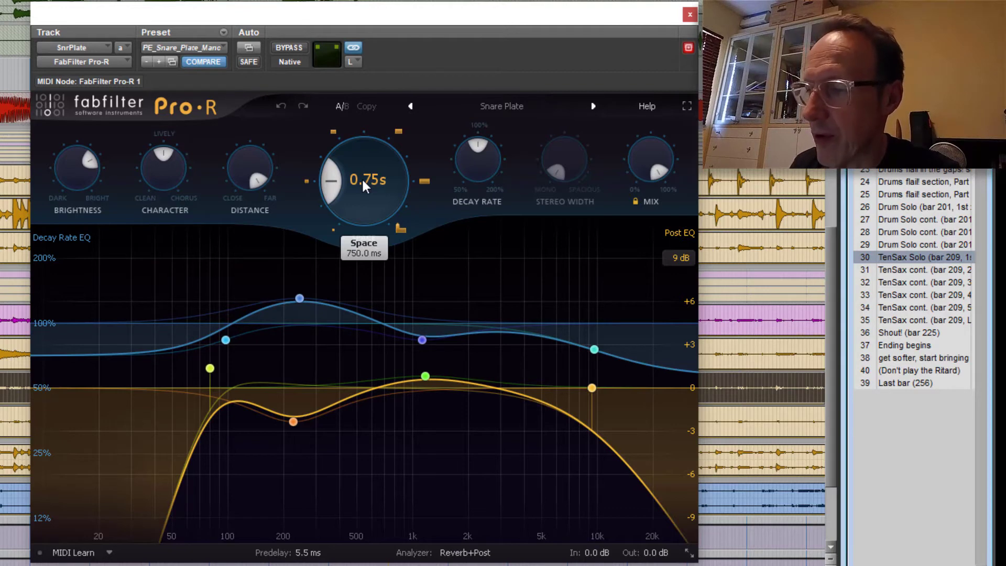
pyautogui.doubleClick(363, 180)
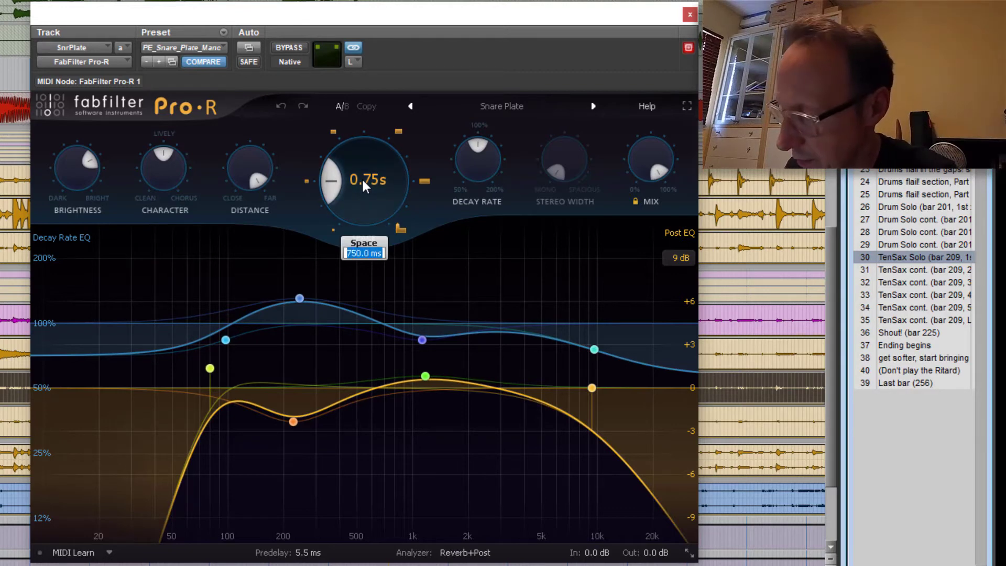
pyautogui.write('405.4')
pyautogui.press('Return')
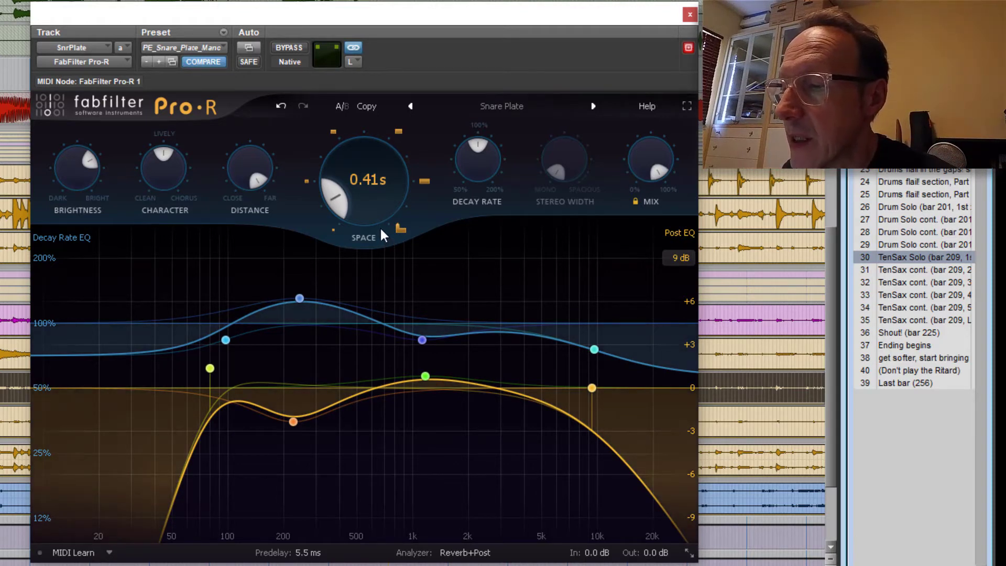
# Reload the factory Snare Plate preset in Pro-R and set its Decay Rate to 100%.
pyautogui.moveTo(313, 554)
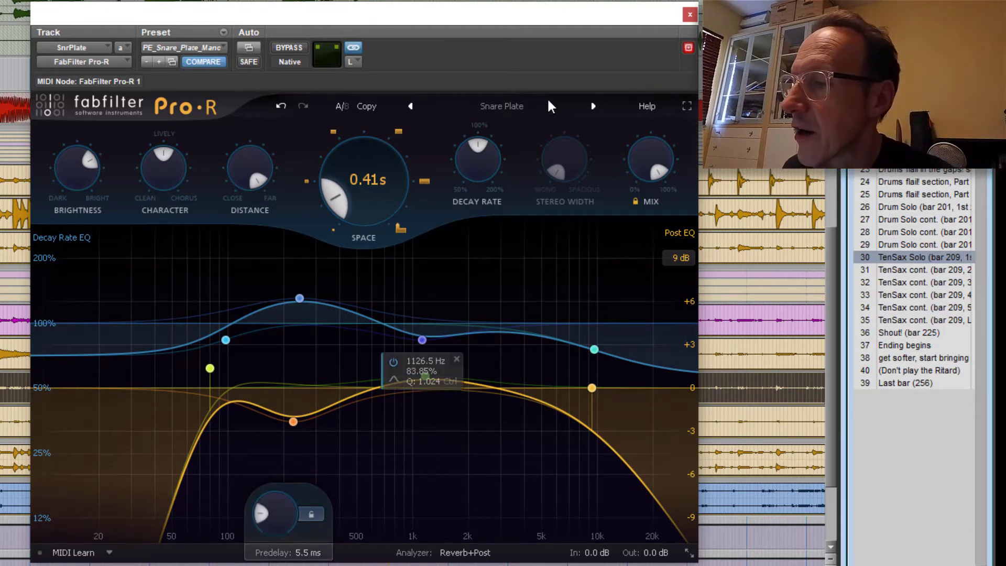
pyautogui.click(591, 106)
pyautogui.click(411, 106)
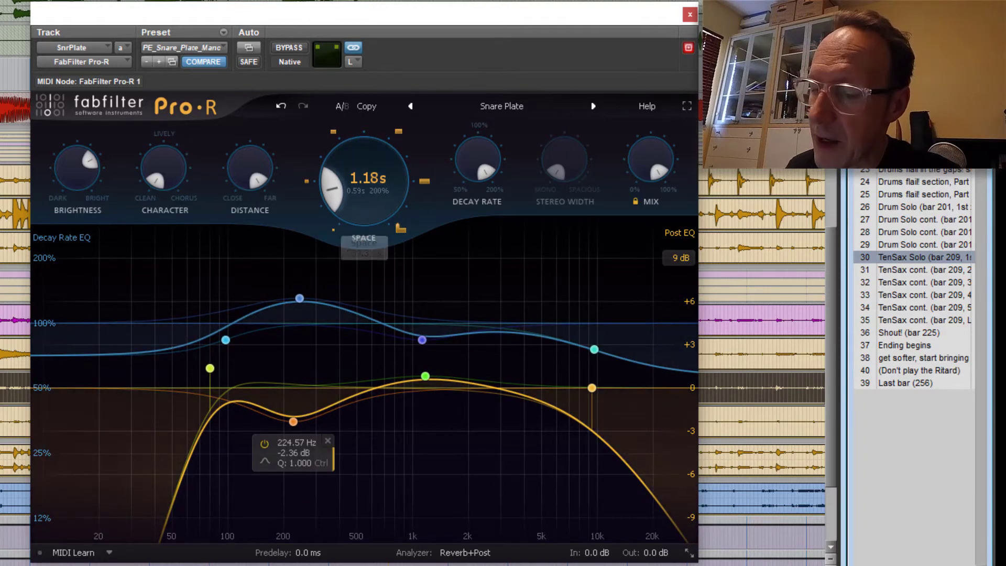
pyautogui.moveTo(312, 559)
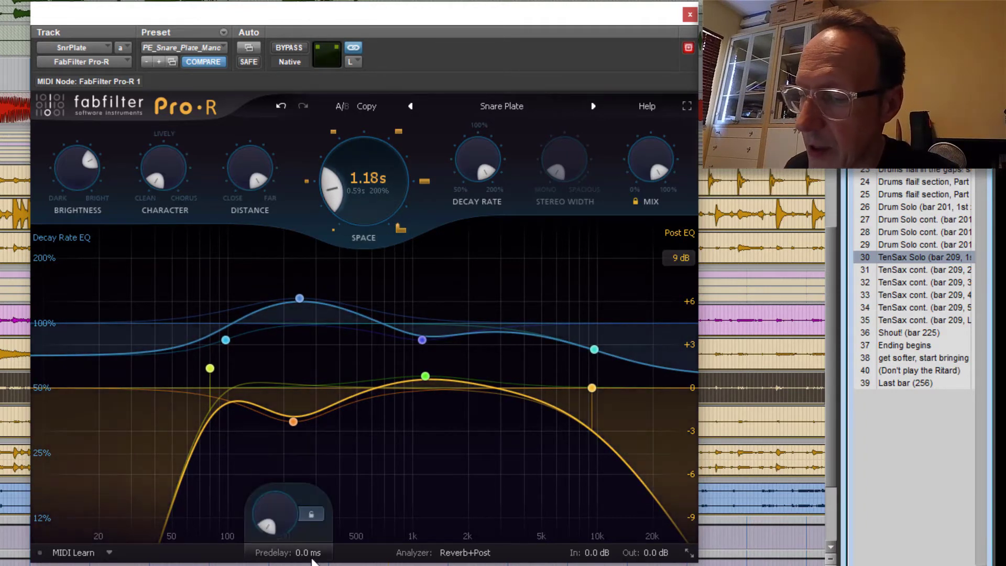
pyautogui.doubleClick(483, 172)
pyautogui.write('100')
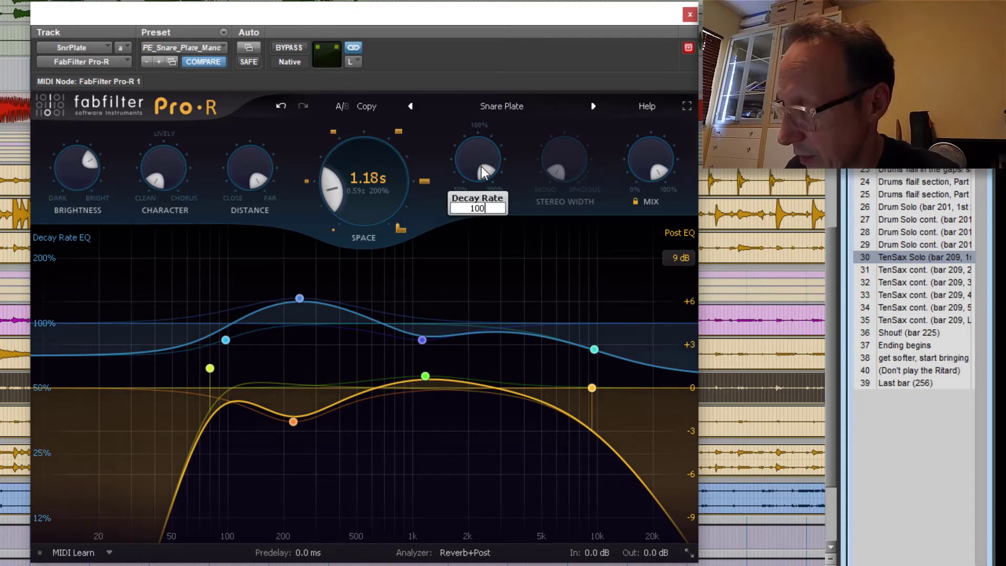
pyautogui.press('Return')
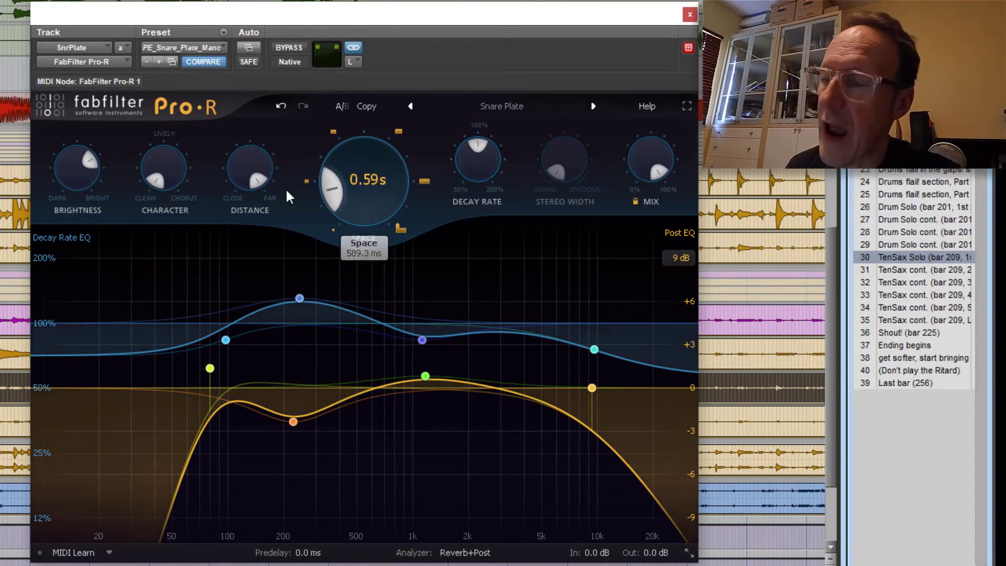
# Set the Space value of the reloaded Snare Plate preset to 405.4 ms.
pyautogui.moveTo(365, 193)
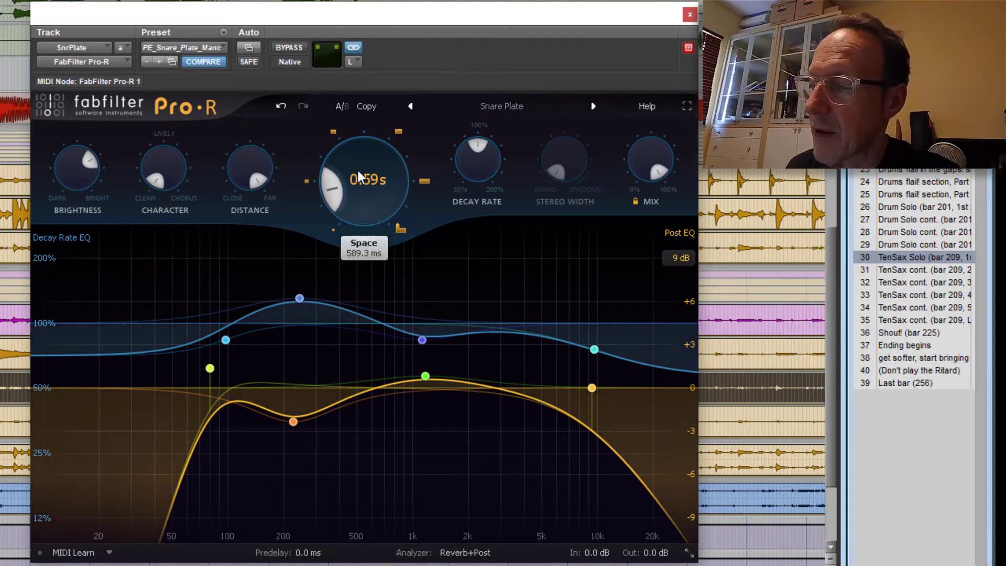
pyautogui.doubleClick(364, 211)
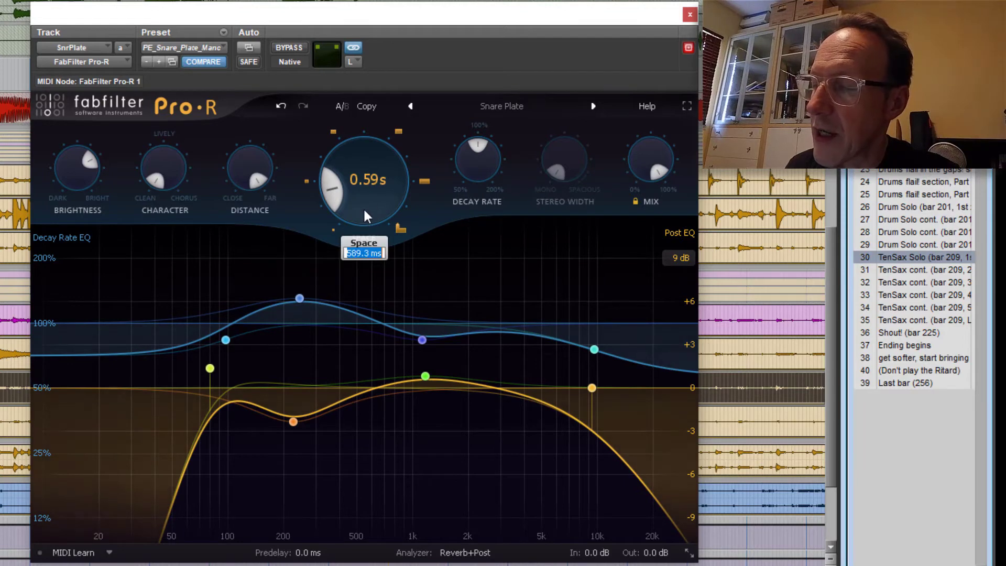
pyautogui.write('4.')
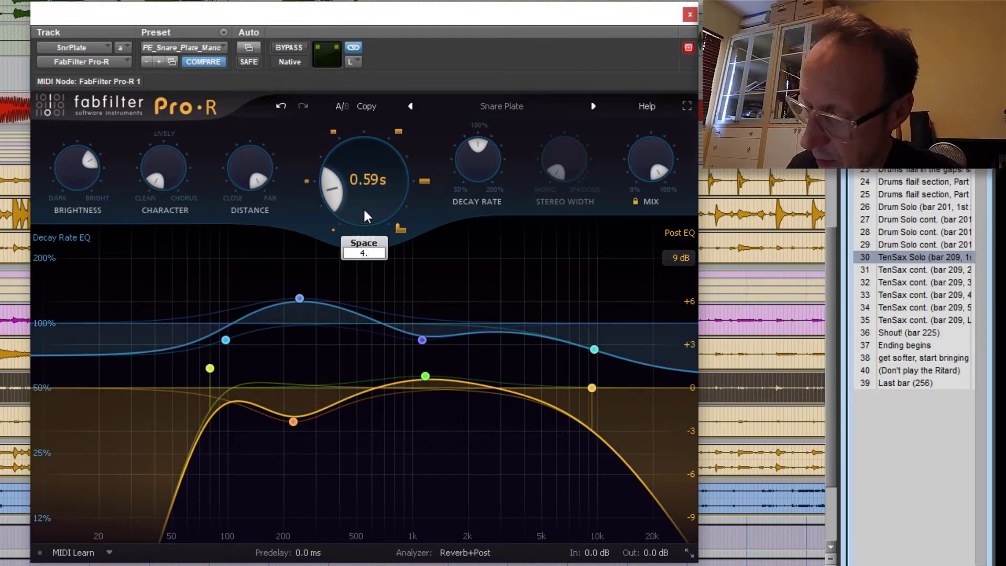
pyautogui.press('BackSpace')
pyautogui.write('05.4')
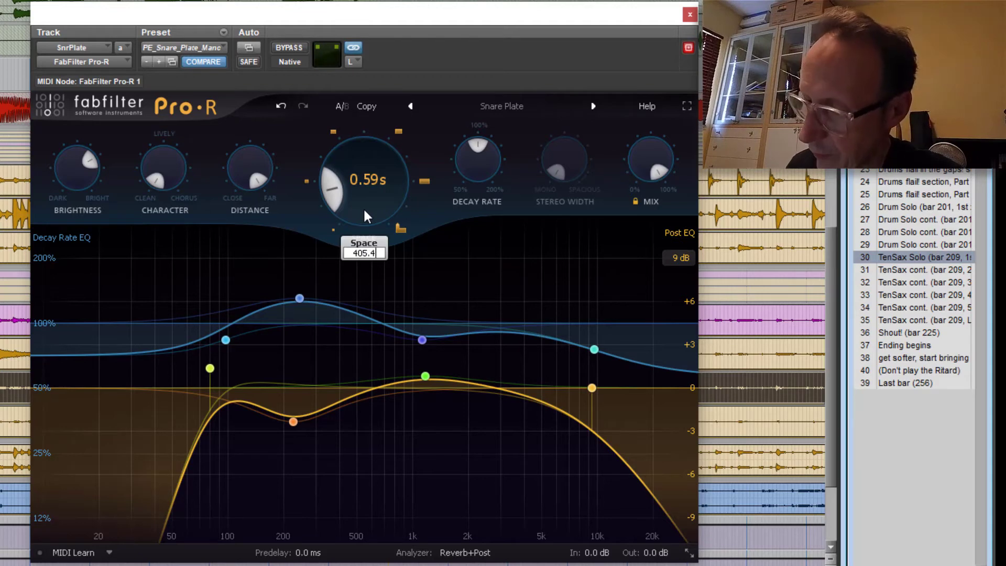
pyautogui.press('Return')
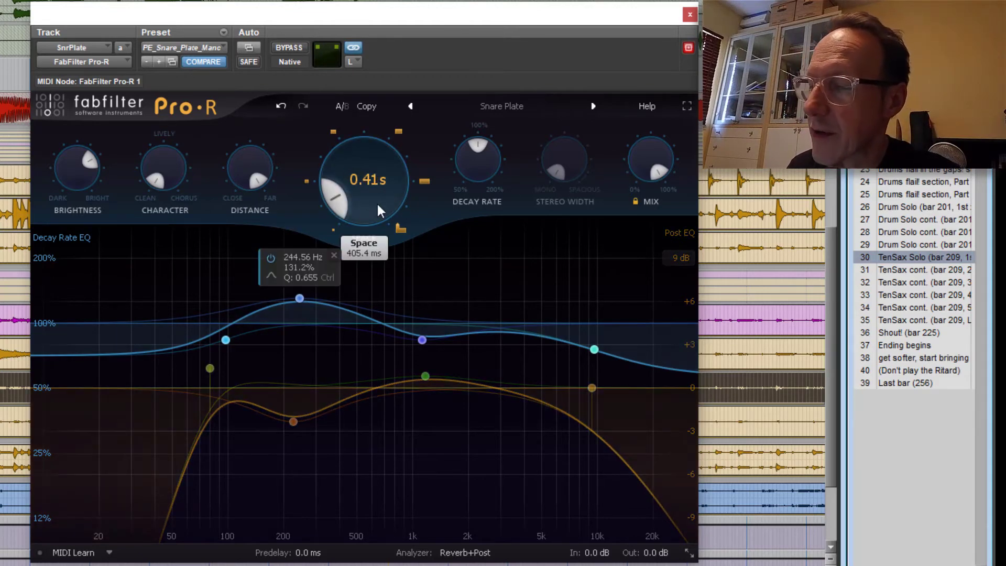
# Set the snare plate reverb's Predelay to 5.5 ms.
pyautogui.moveTo(307, 557)
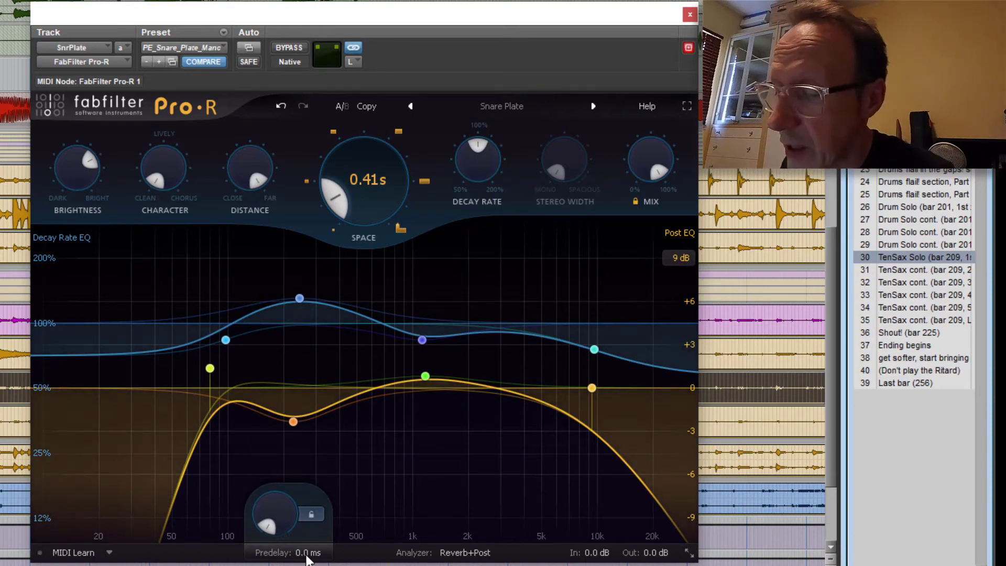
pyautogui.doubleClick(307, 558)
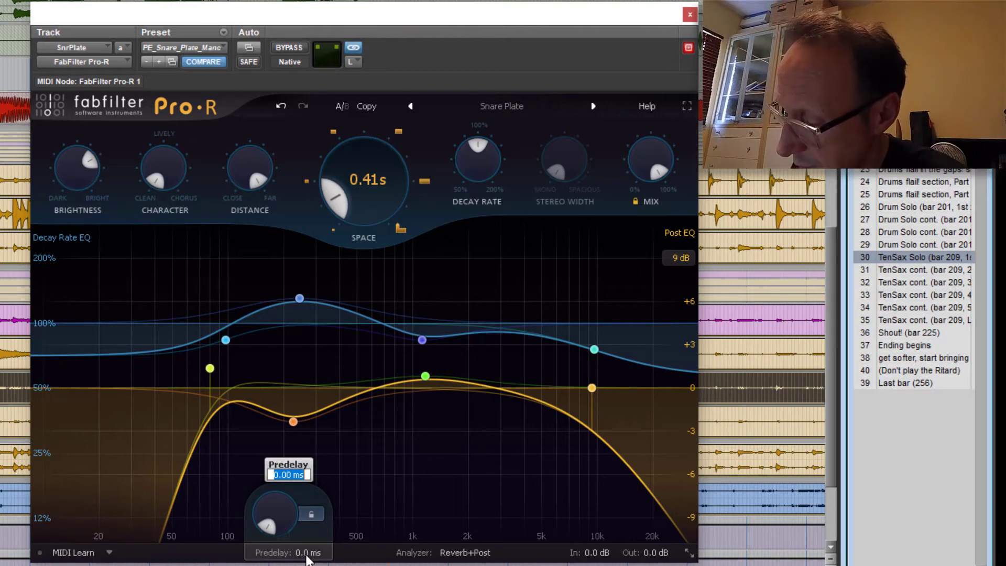
pyautogui.write('5.5')
pyautogui.press('Return')
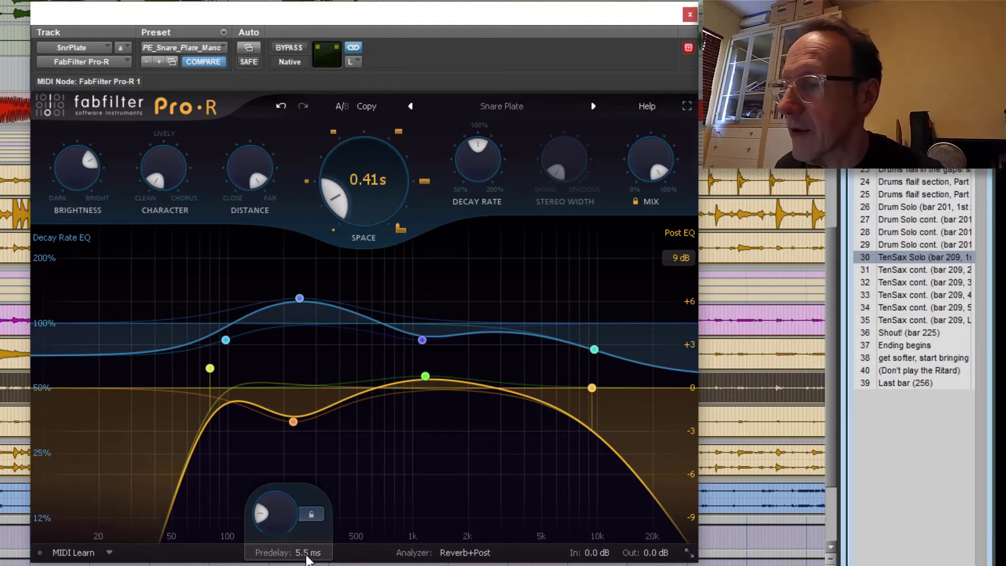
# Close the snare plate reverb and play the TenSax Solo section from bar 337, comparing the snare with and without SnrPlate soloed.
pyautogui.moveTo(387, 206)
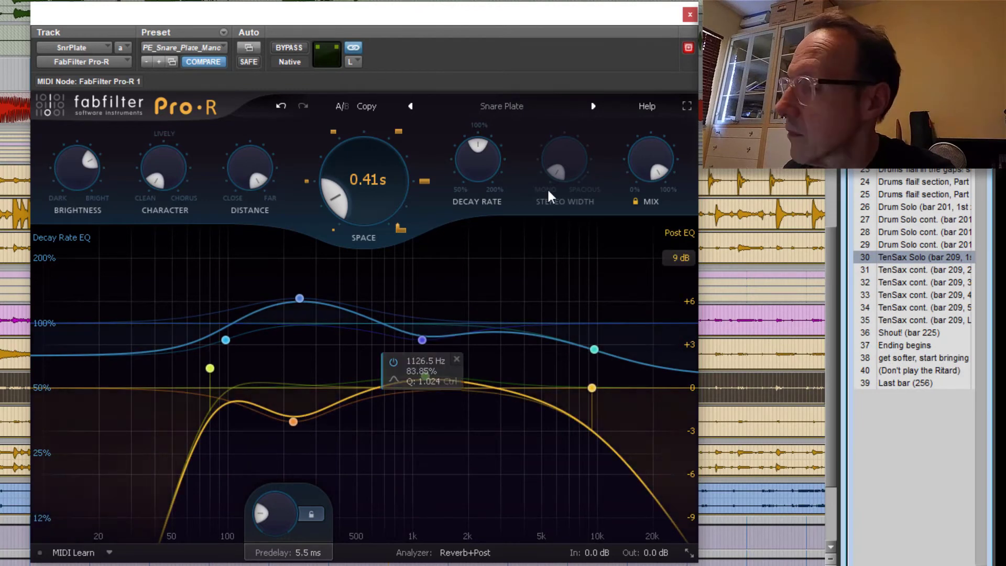
pyautogui.click(690, 14)
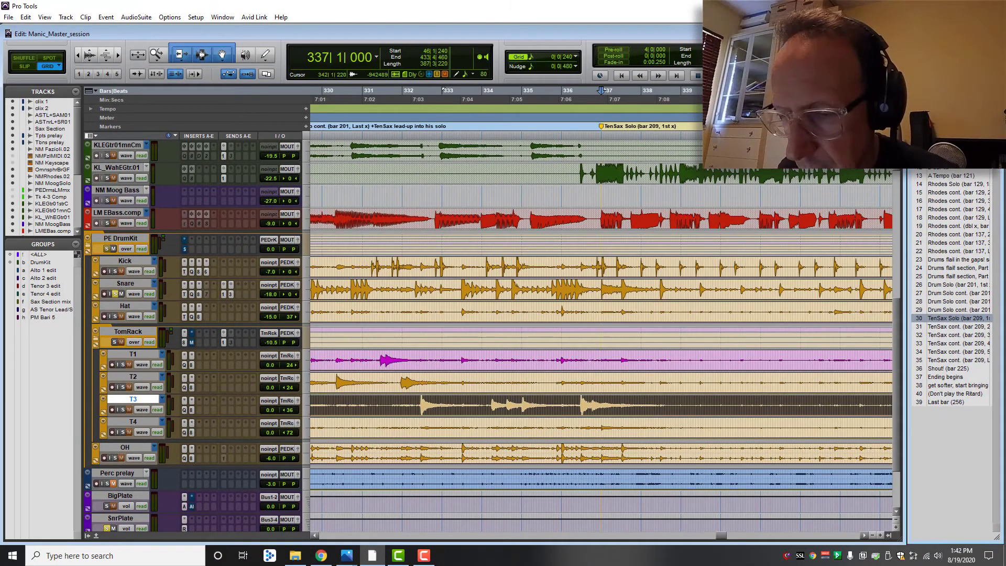
pyautogui.press('space')
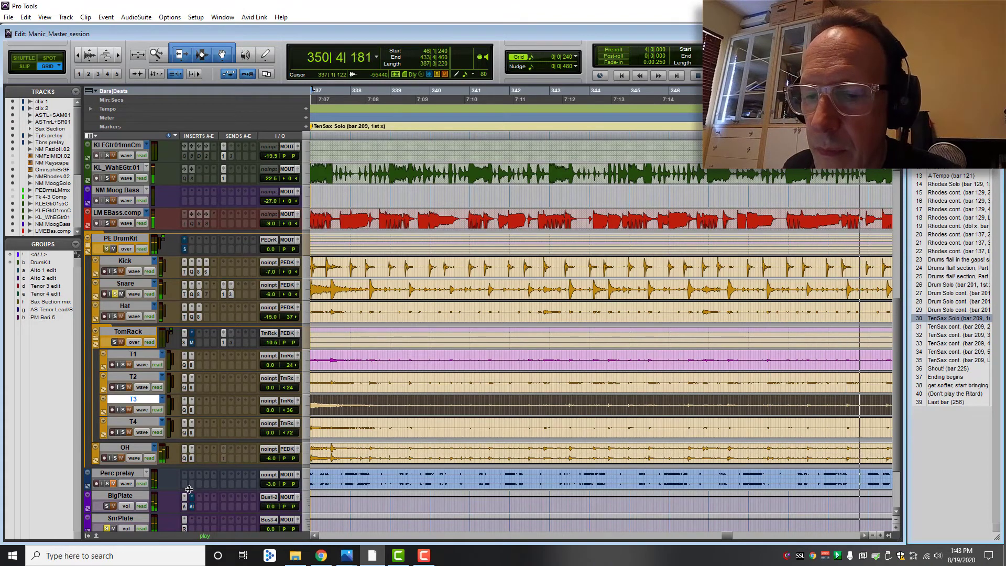
pyautogui.click(107, 528)
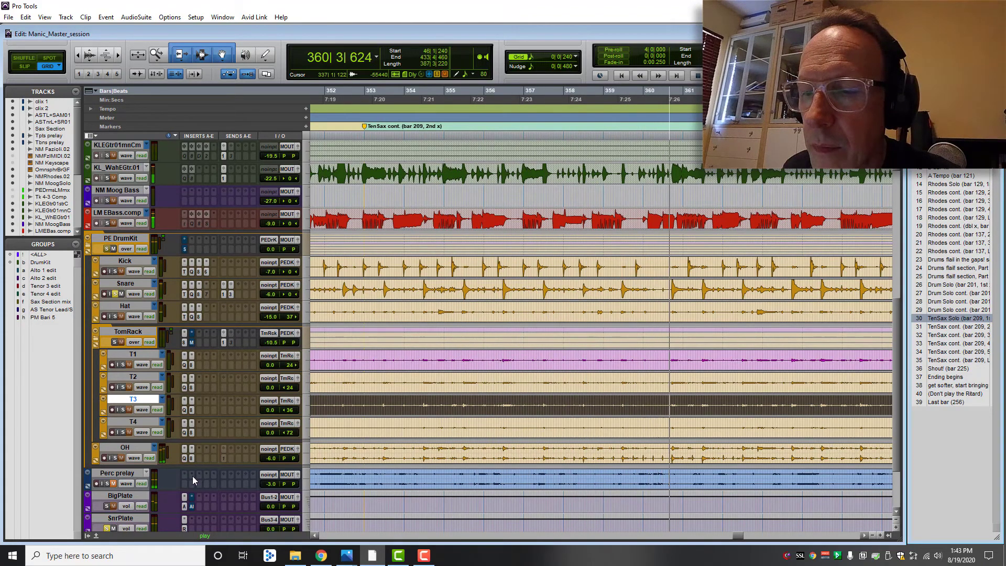
pyautogui.press('space')
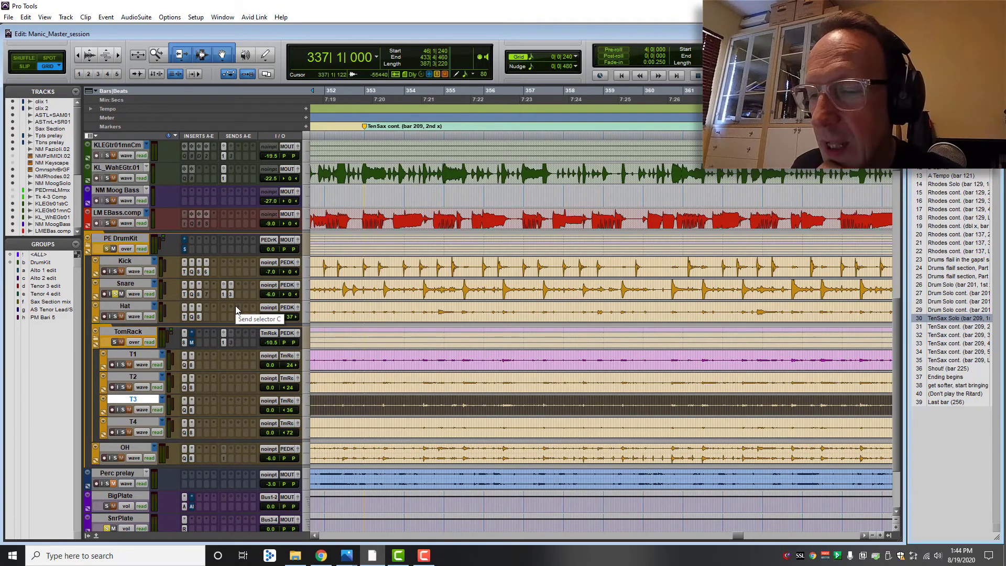
# Unsolo the Snare track and compare the soloed TomRack in the drum solo from bar 305 with and without SnrPlate soloed.
pyautogui.click(115, 293)
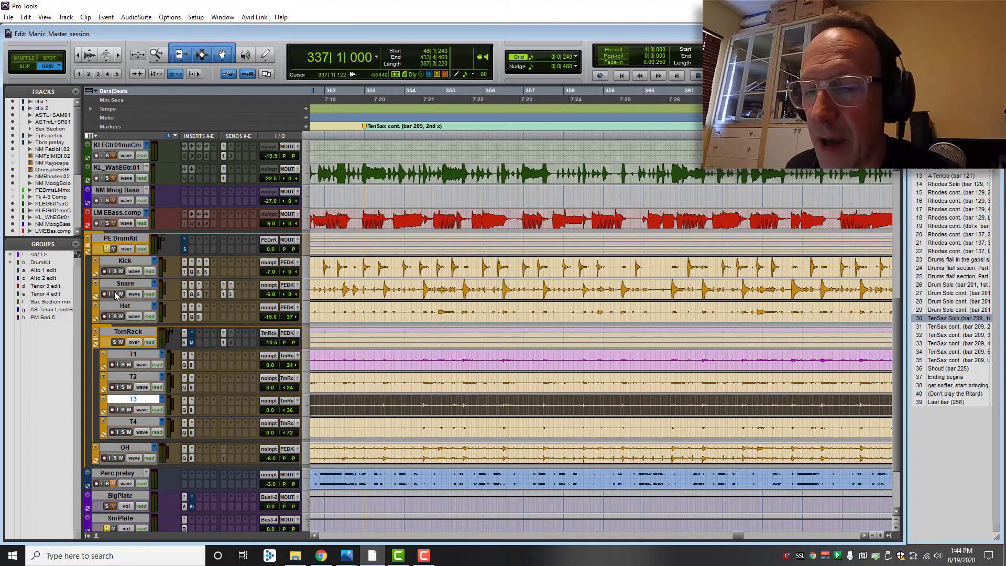
pyautogui.press('space')
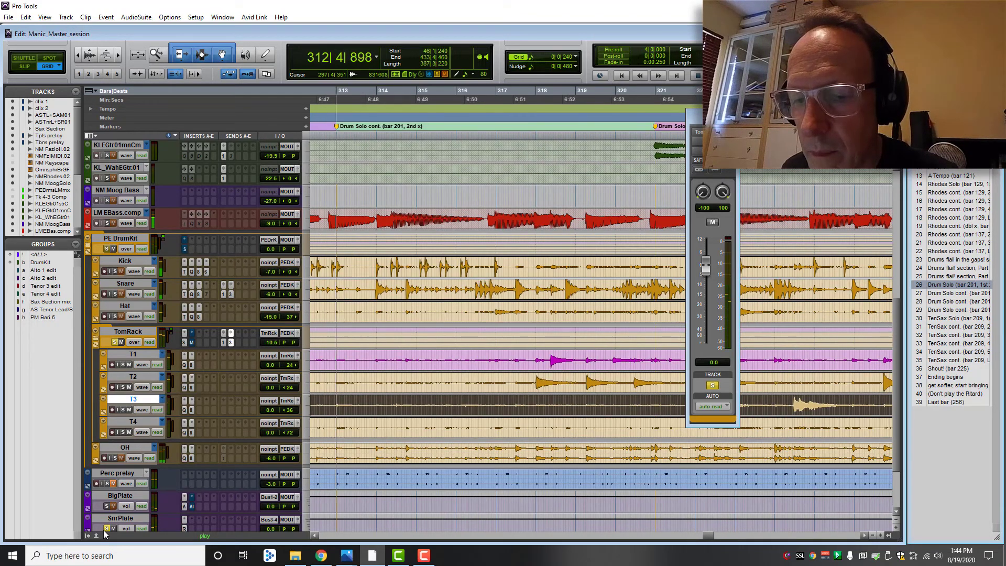
pyautogui.press('space')
pyautogui.press('space')
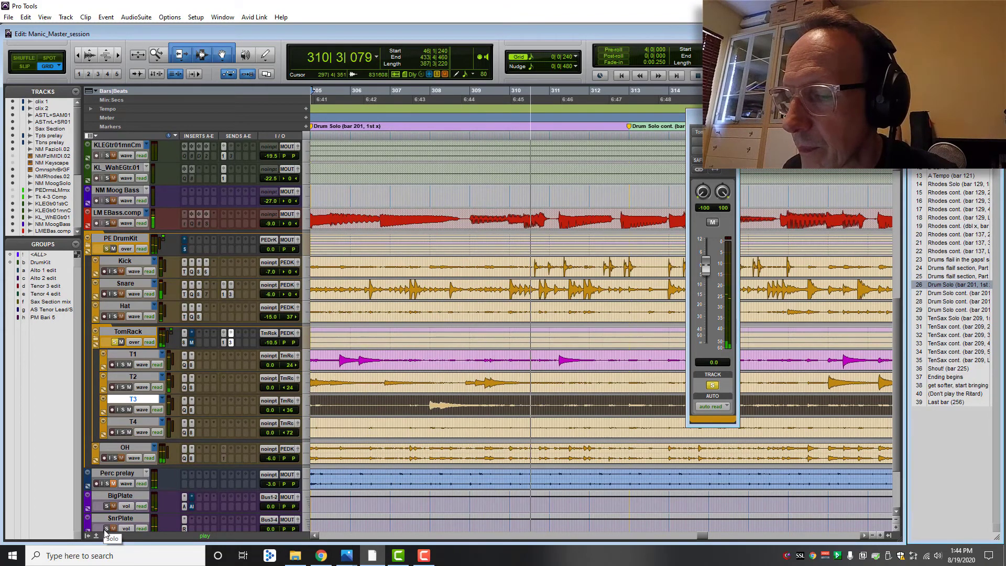
pyautogui.press('space')
pyautogui.click(106, 529)
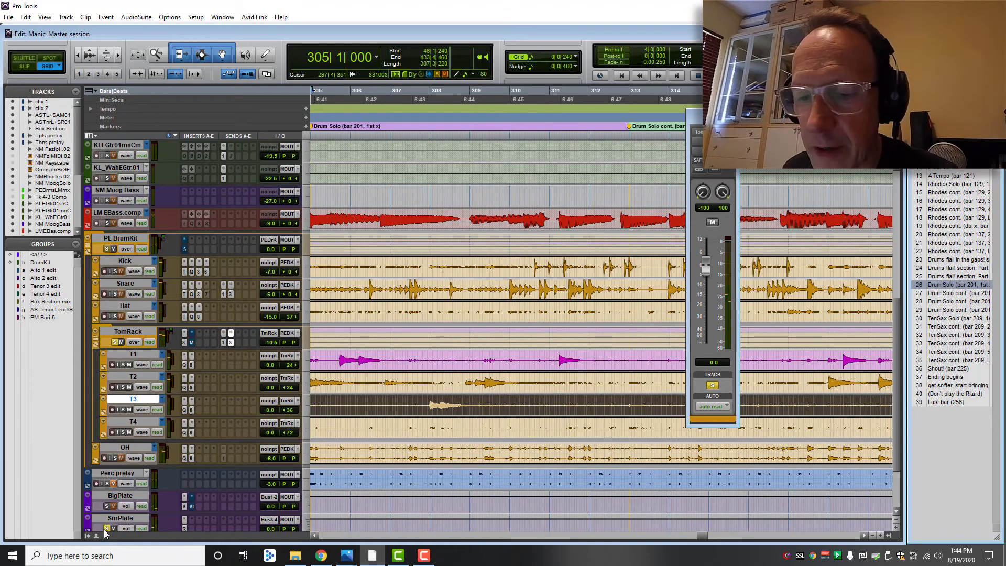
pyautogui.press('space')
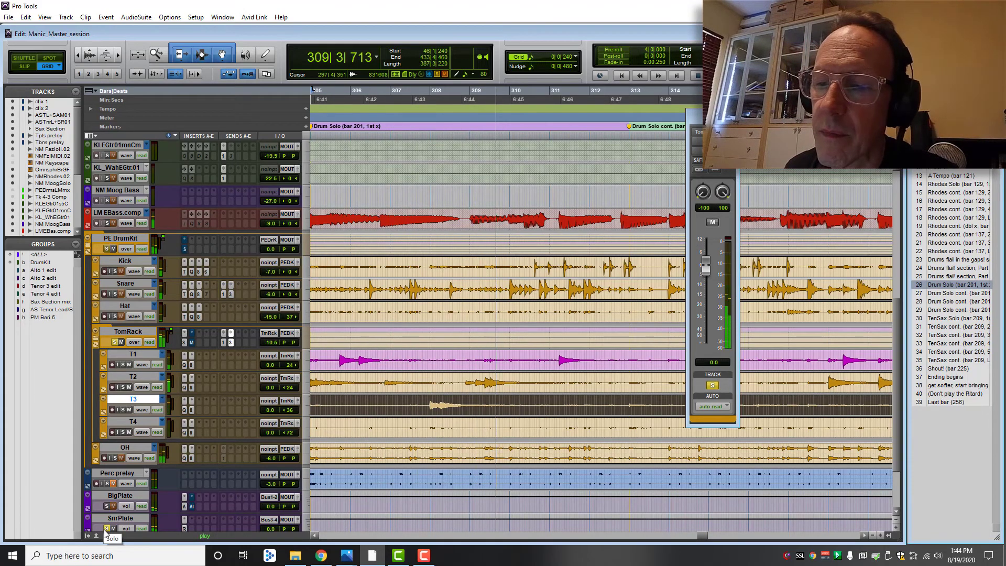
pyautogui.press('space')
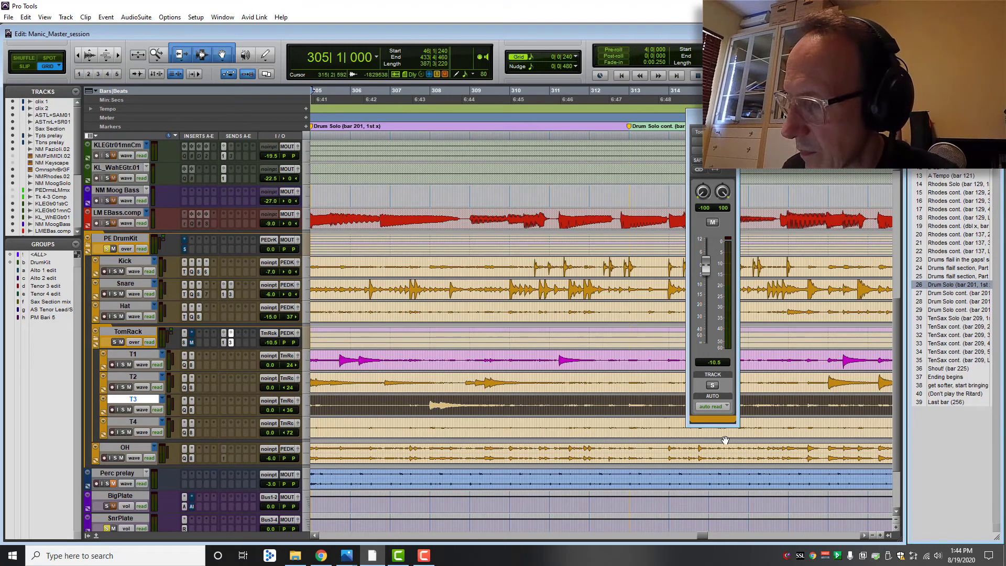
# Set the snare plate sends of the TomRack and Snare tracks to -10.5 dB.
pyautogui.press('Return')
pyautogui.click(712, 355)
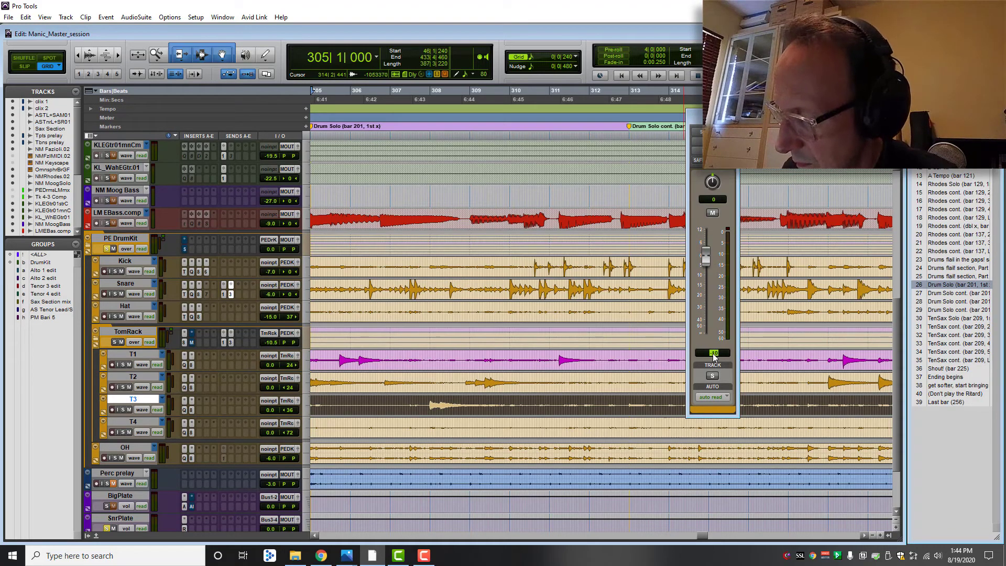
pyautogui.press('Return')
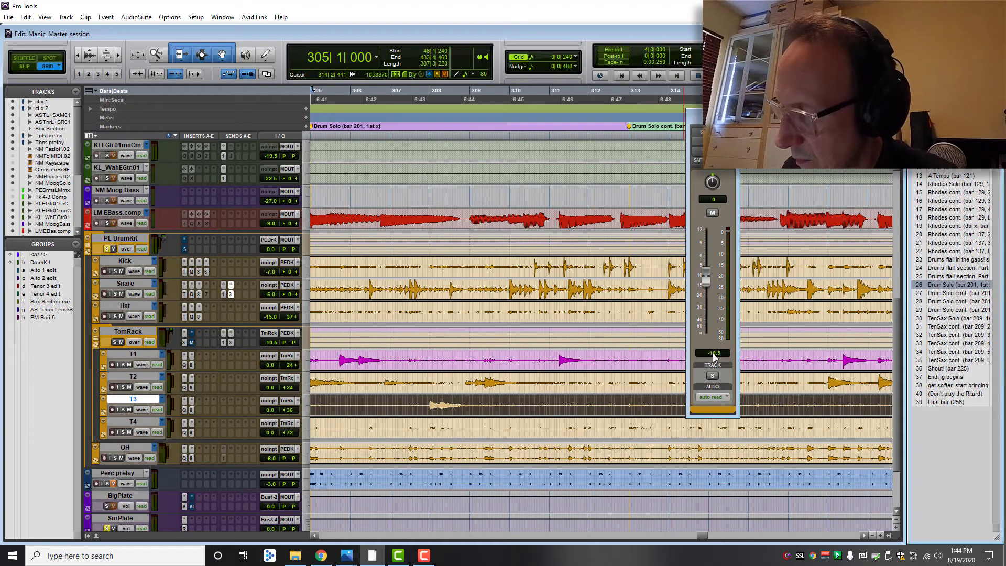
# Compare the soloed drum kit from bar 305 with and without SnrPlate soloed.
pyautogui.press('space')
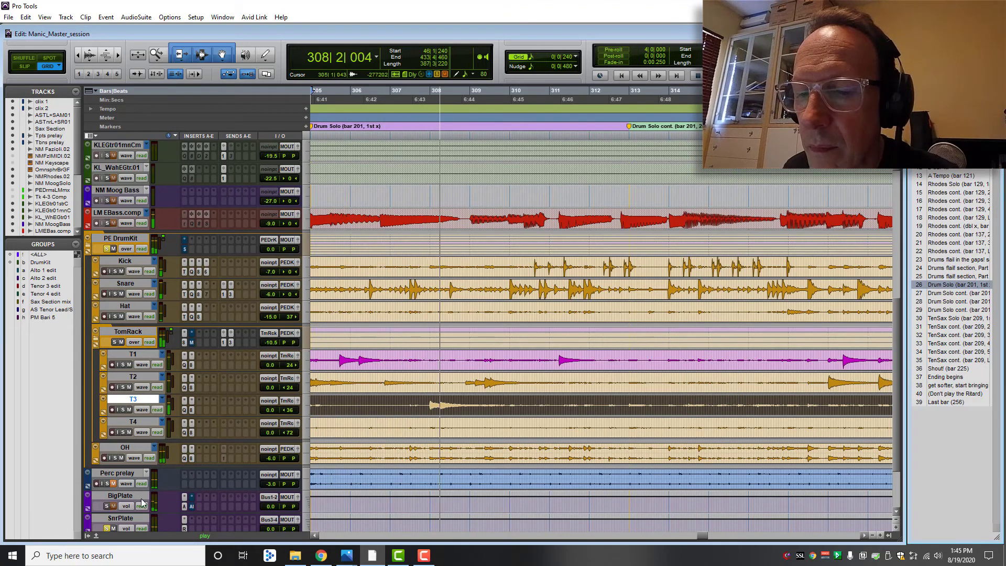
pyautogui.press('space')
pyautogui.click(107, 528)
pyautogui.press('space')
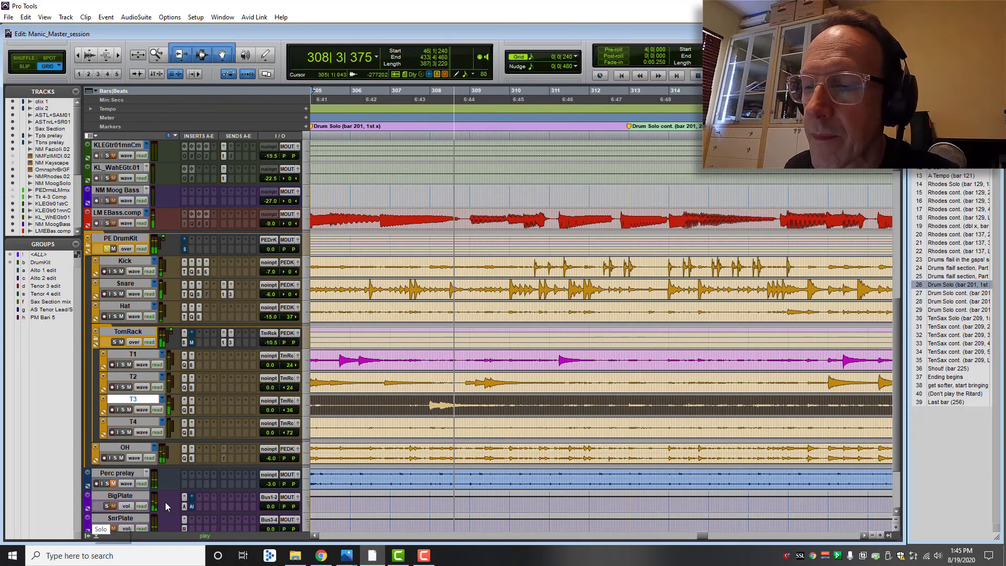
pyautogui.press('space')
# Set the TomRack track's snare plate send level to -6 dB.
pyautogui.click(231, 294)
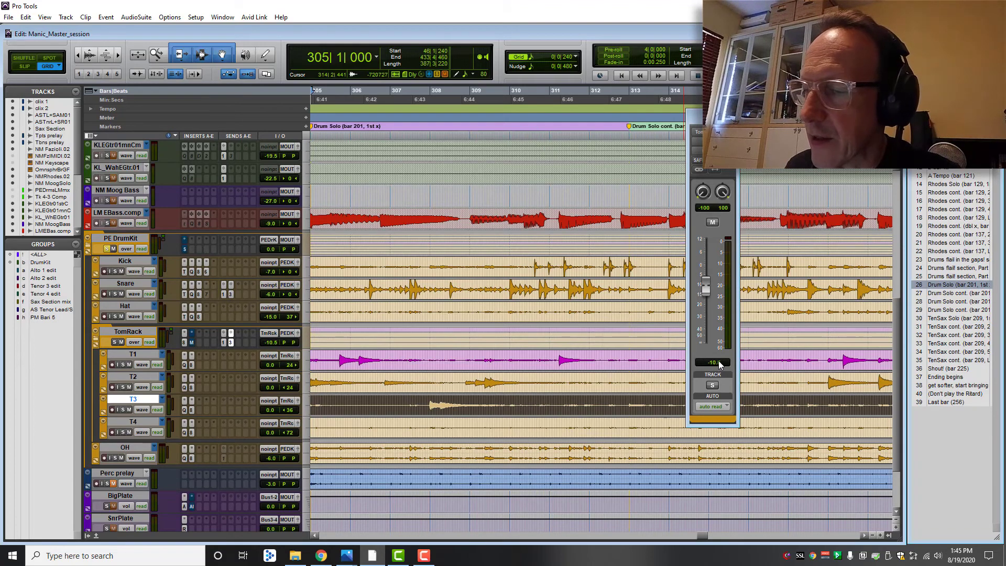
pyautogui.click(718, 365)
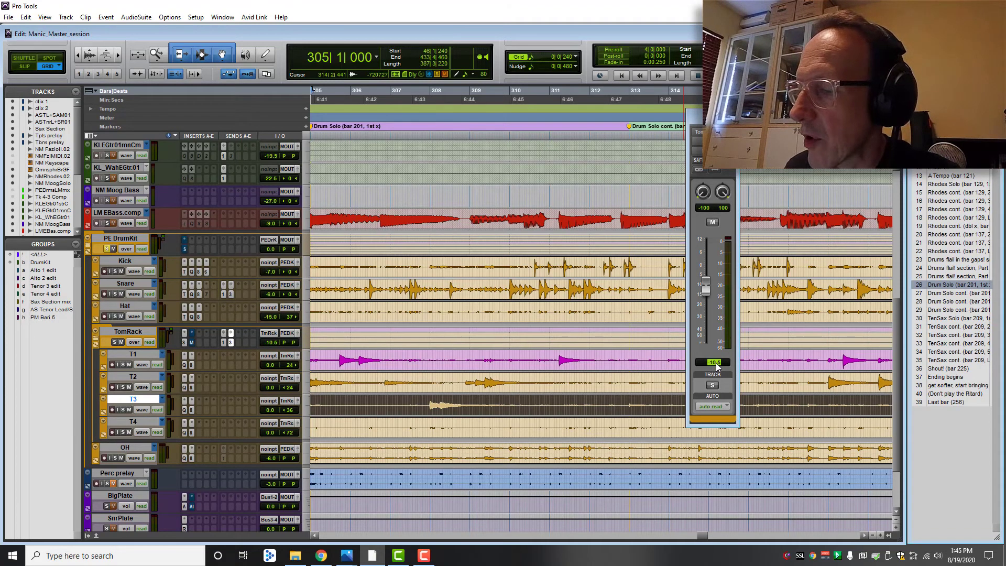
pyautogui.write('-6')
pyautogui.press('Return')
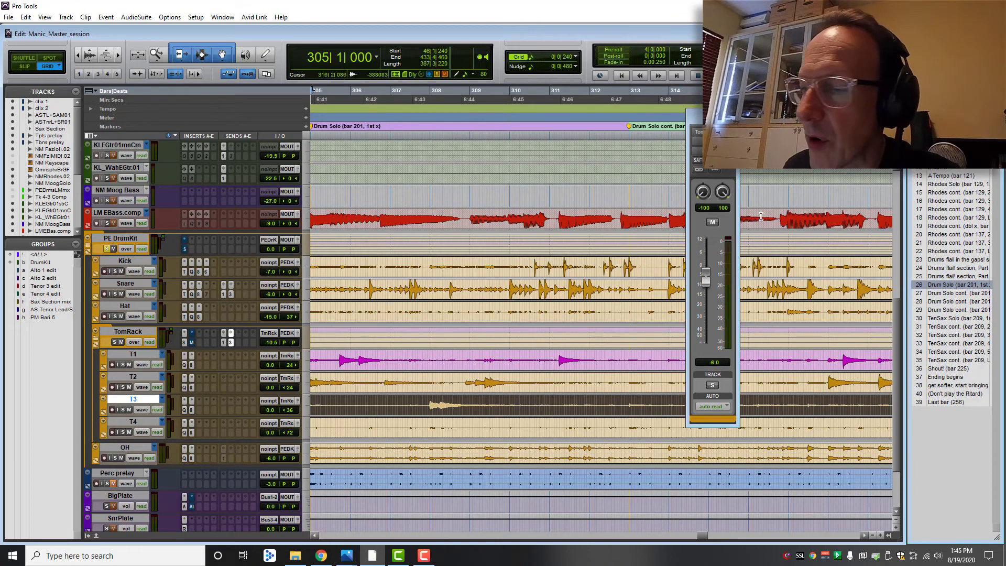
pyautogui.click(231, 335)
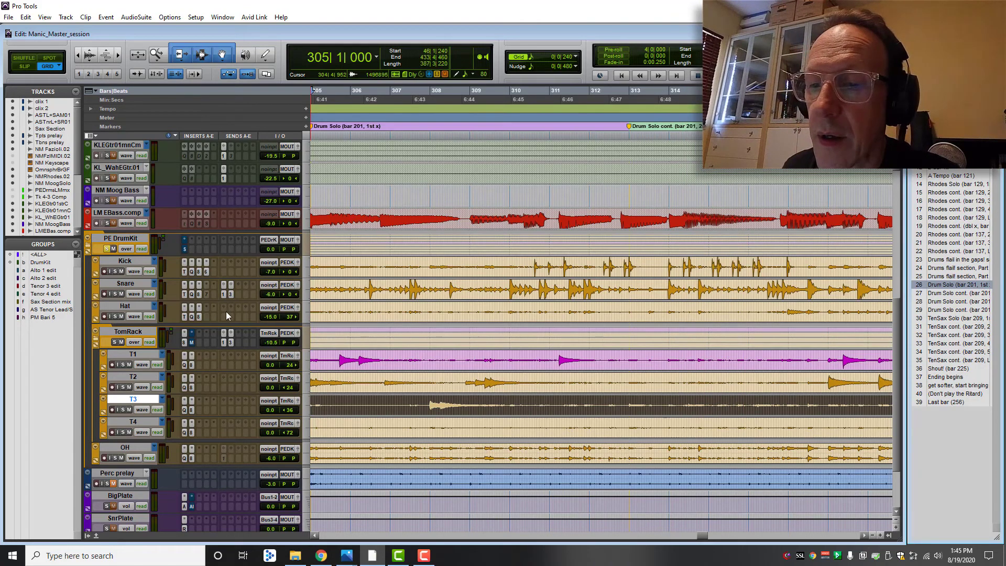
# Set the Snare track's snare plate send level to -6 dB and play the drum solo from bar 305.
pyautogui.click(231, 293)
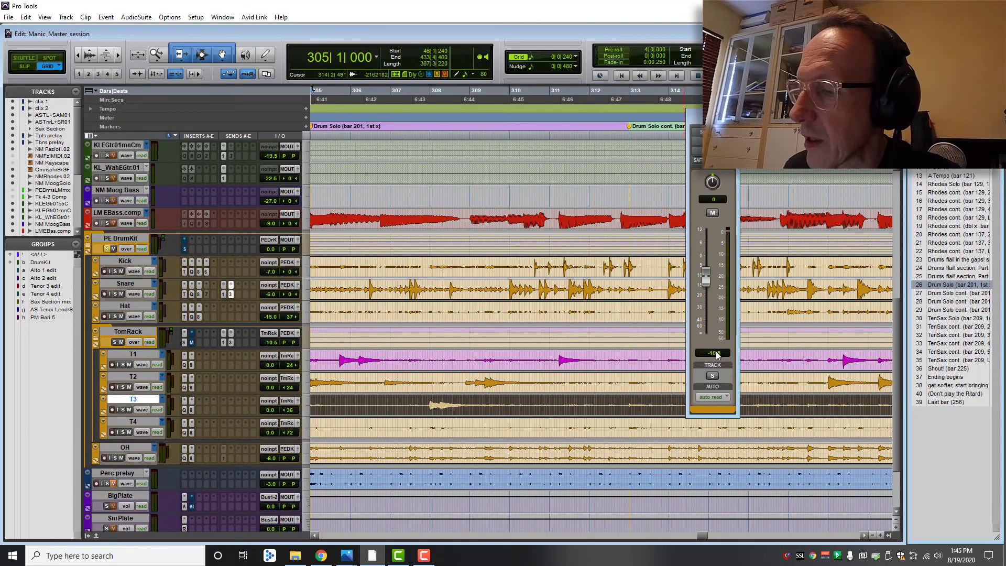
pyautogui.click(715, 353)
pyautogui.write('-6')
pyautogui.press('Return')
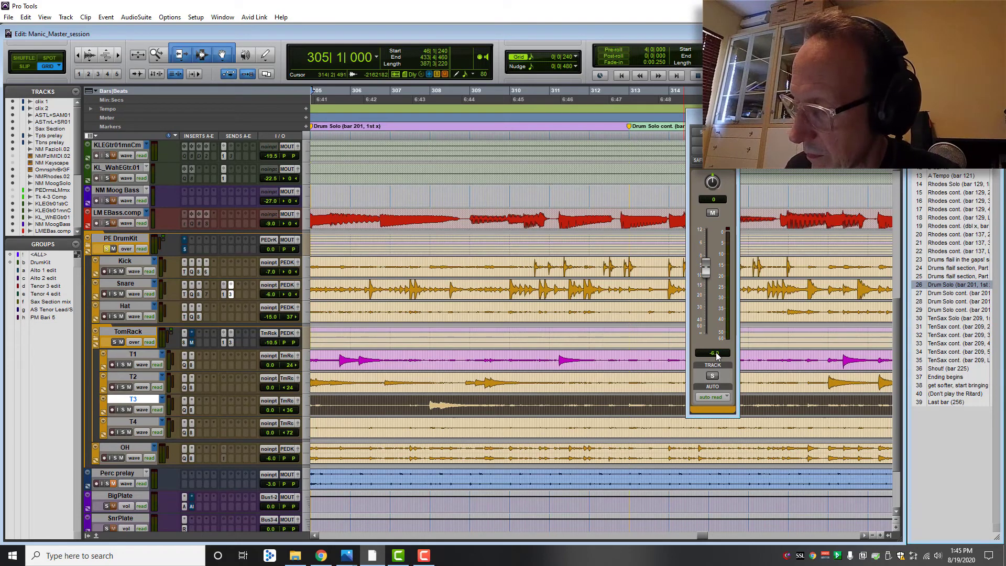
pyautogui.press('space')
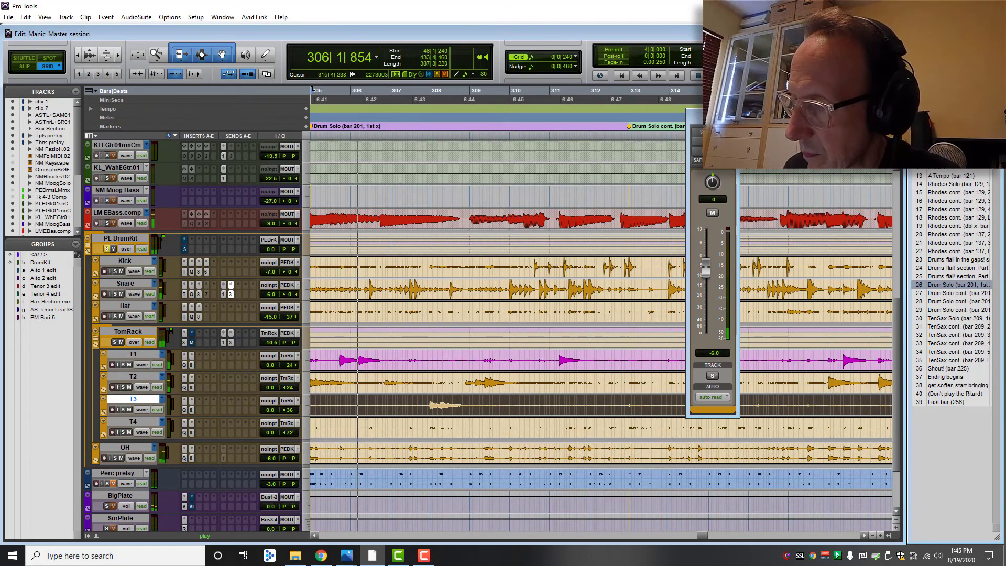
pyautogui.click(731, 115)
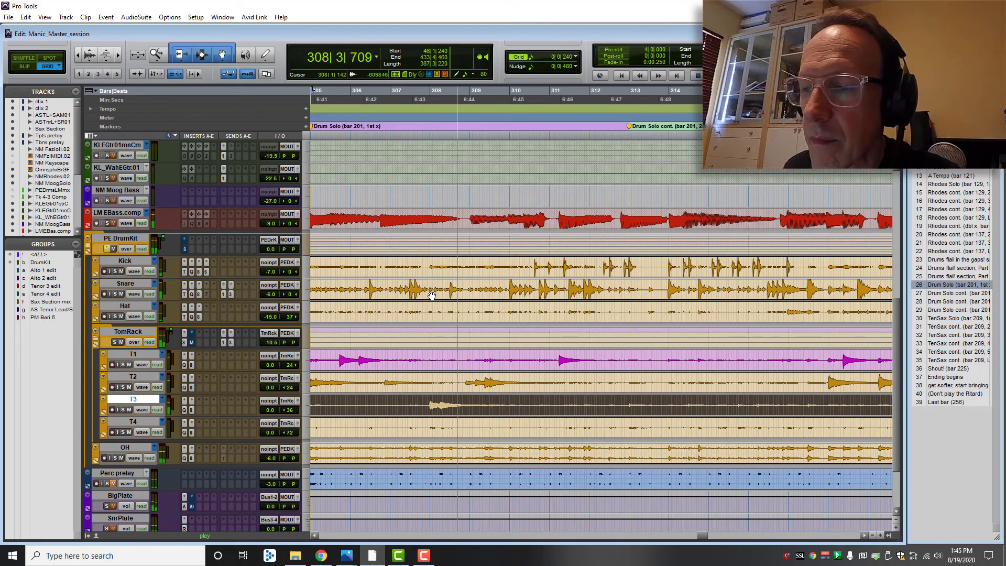
# Set the Snare track's snare plate send level to -3 dB while the drum solo plays.
pyautogui.click(230, 294)
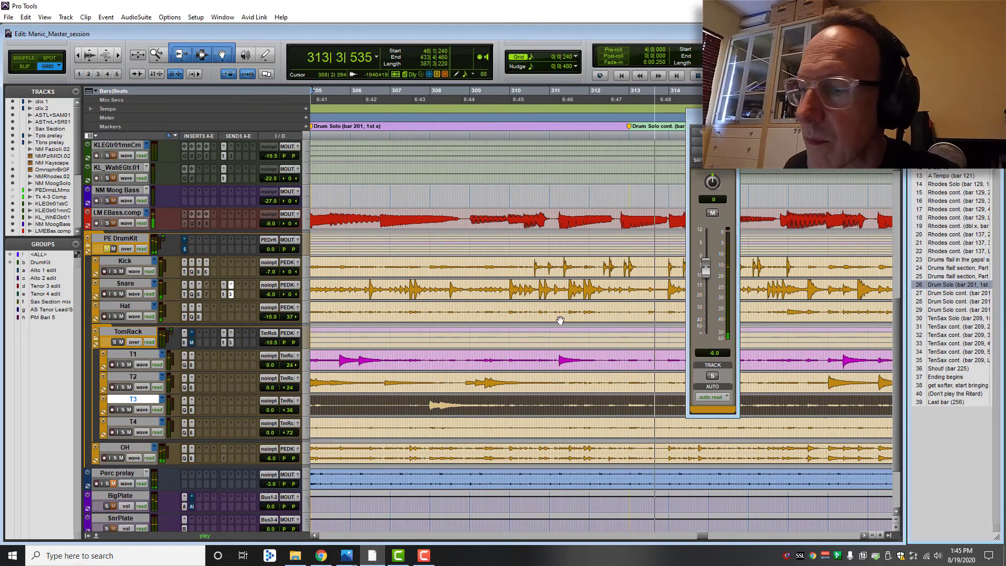
pyautogui.click(712, 353)
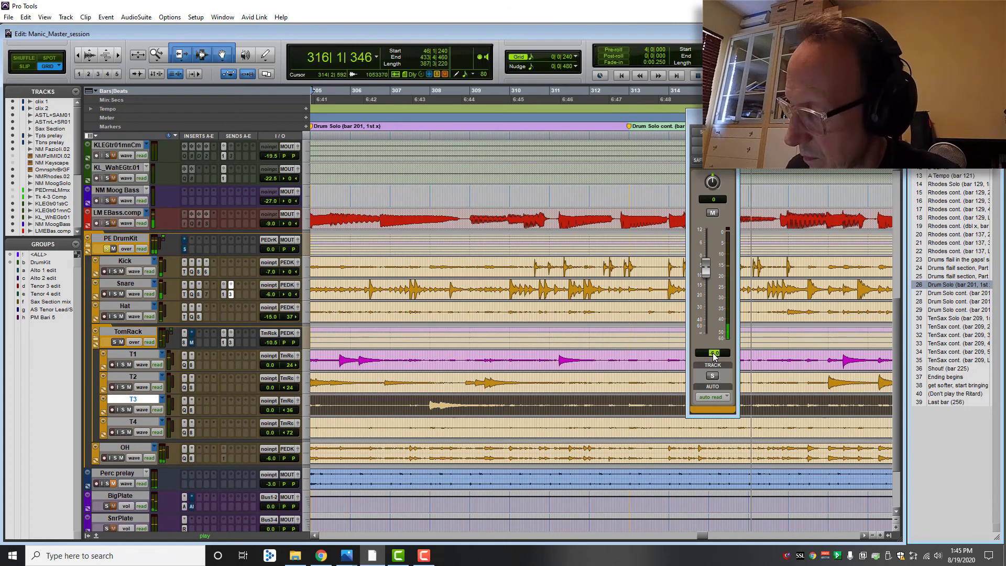
pyautogui.write('-3')
pyautogui.press('Return')
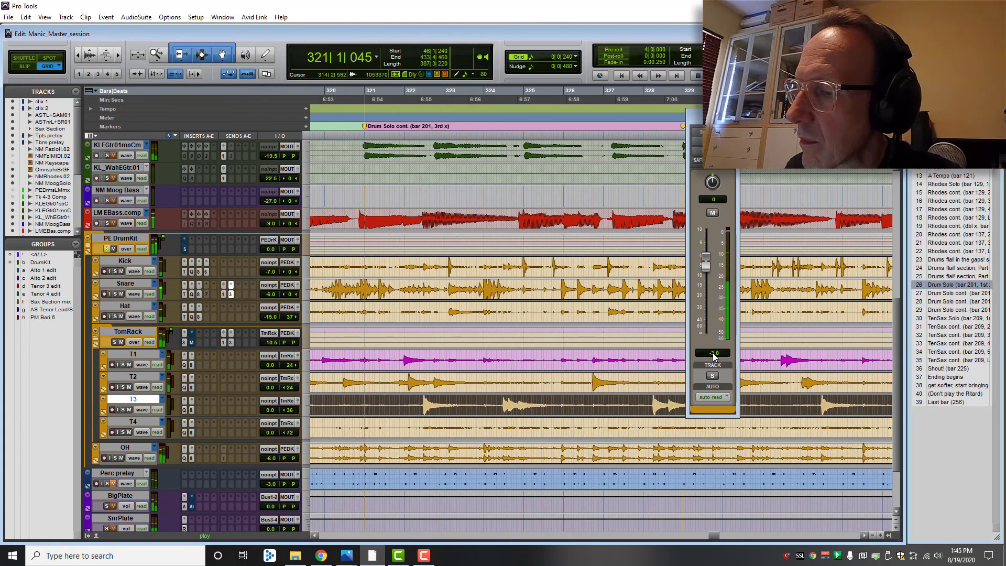
pyautogui.click(734, 111)
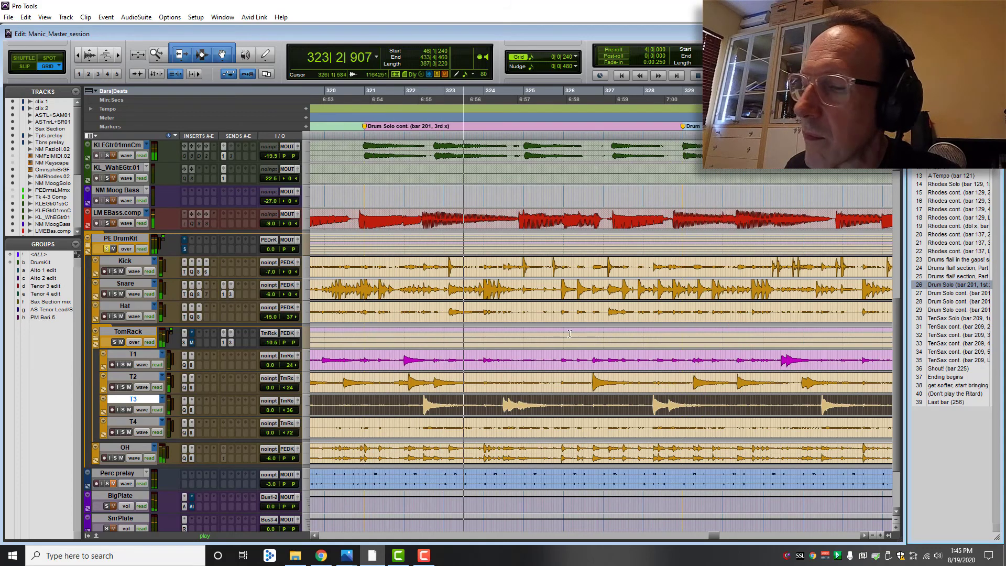
# Set the TomRack track's snare plate send level to -3 dB and stop playback.
pyautogui.click(230, 333)
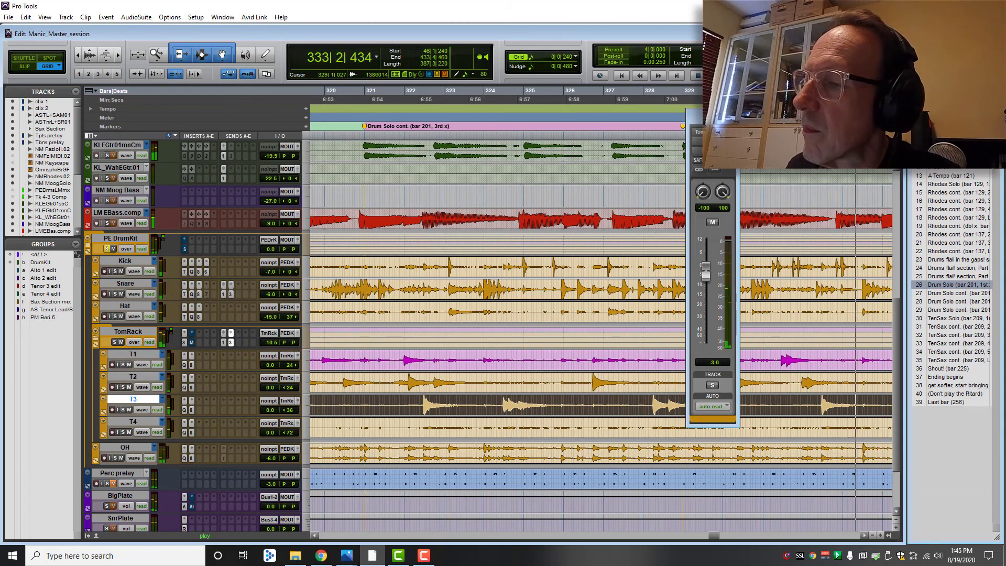
pyautogui.press('space')
pyautogui.click(732, 115)
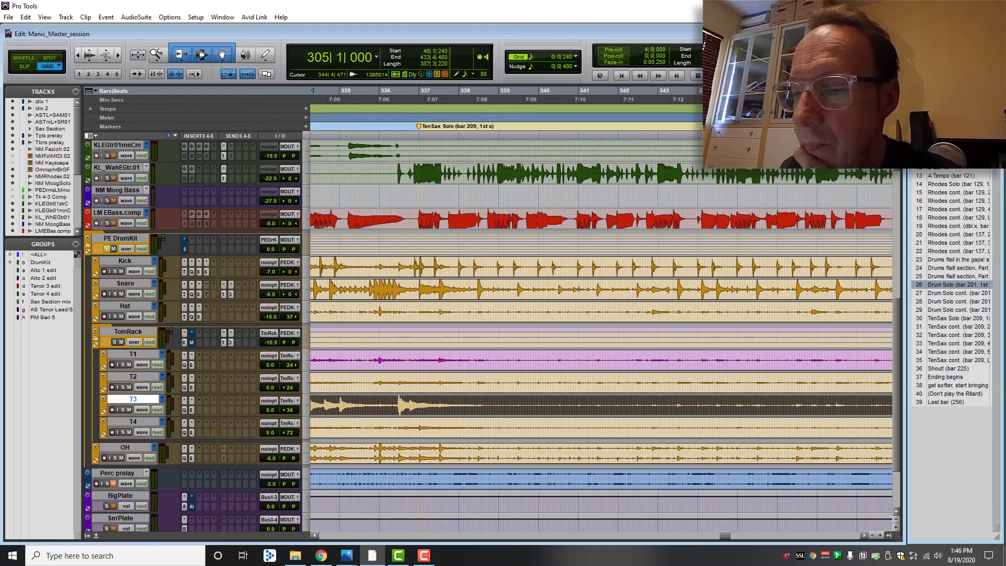